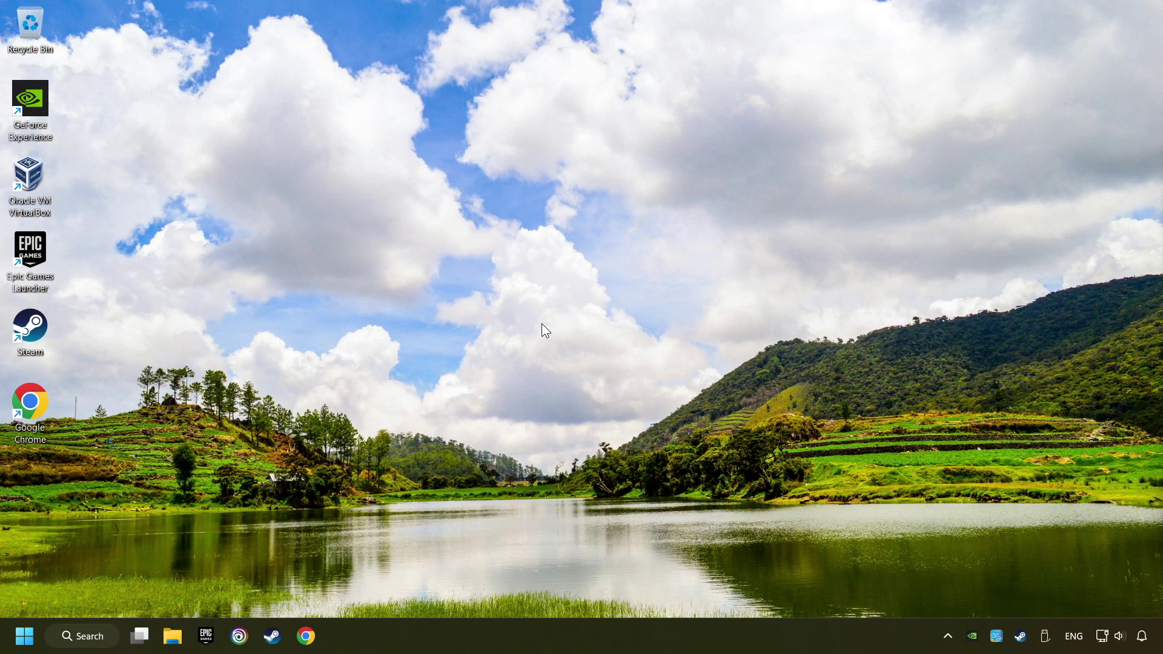
# Search Windows for 'device manager'.
pyautogui.click(86, 636)
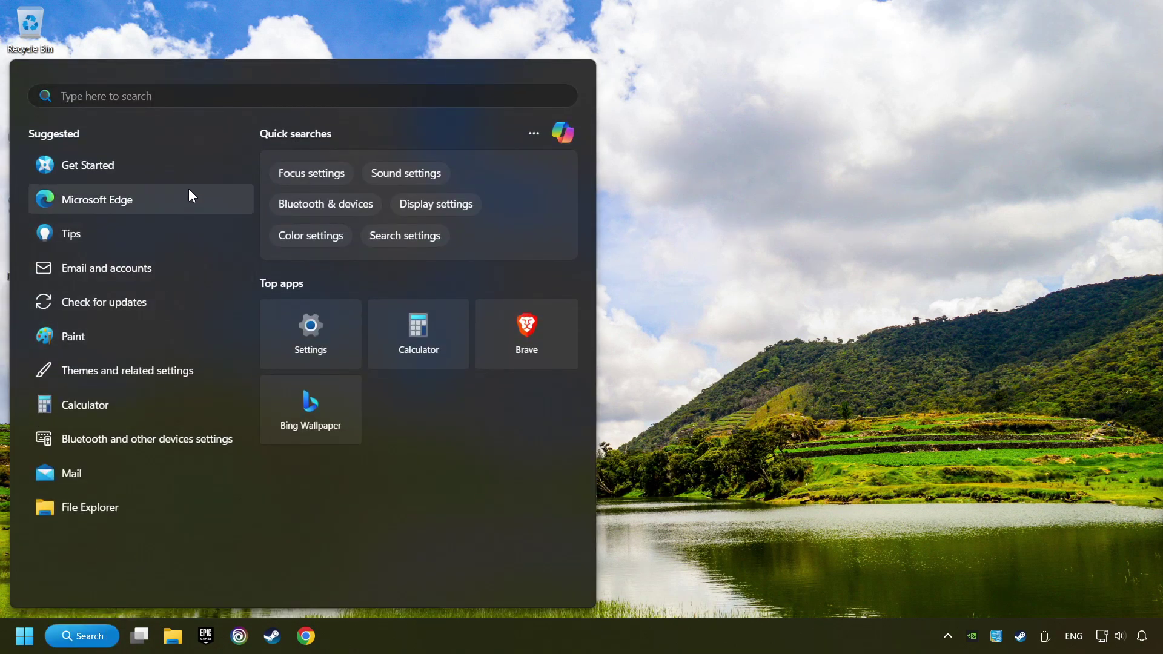
pyautogui.write('device')
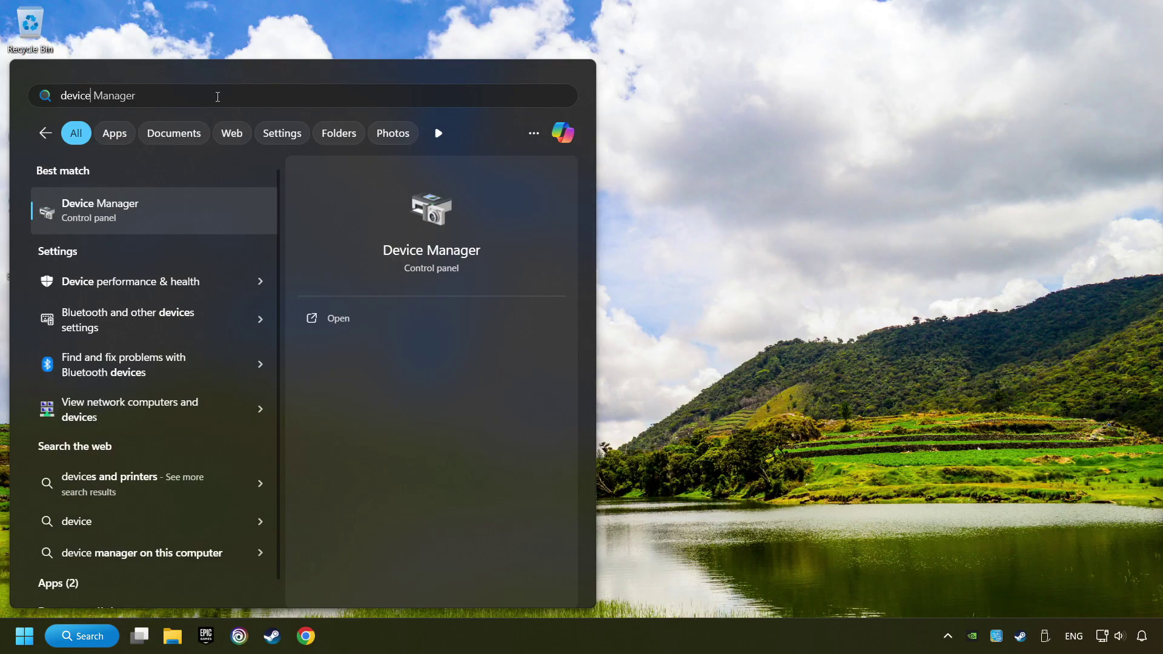
pyautogui.write(' manager')
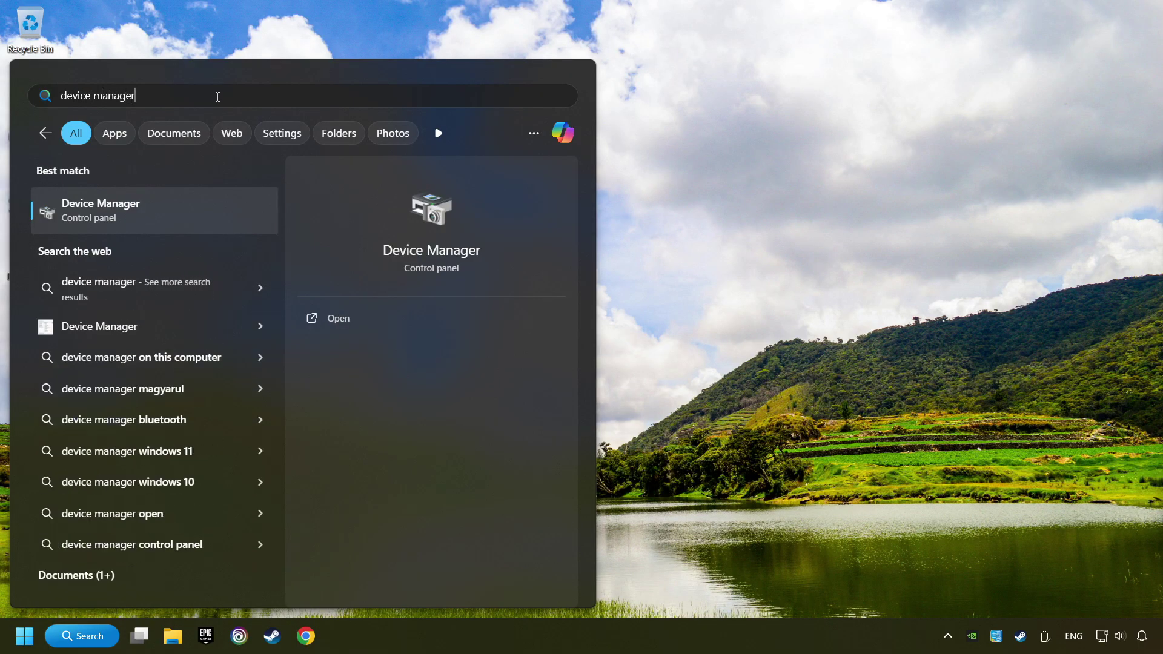
# Open Device Manager, expand Xbox 360 Peripherals and select the Xbox 360 Controller for Windows.
pyautogui.click(231, 215)
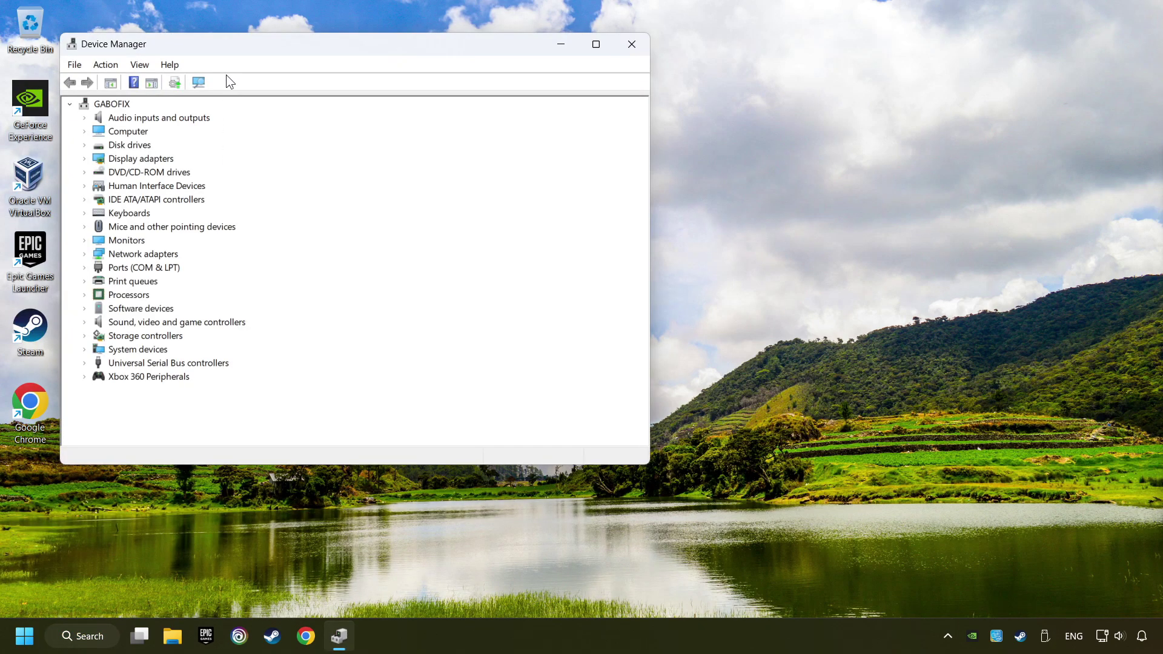
pyautogui.moveTo(230, 47); pyautogui.dragTo(426, 122)
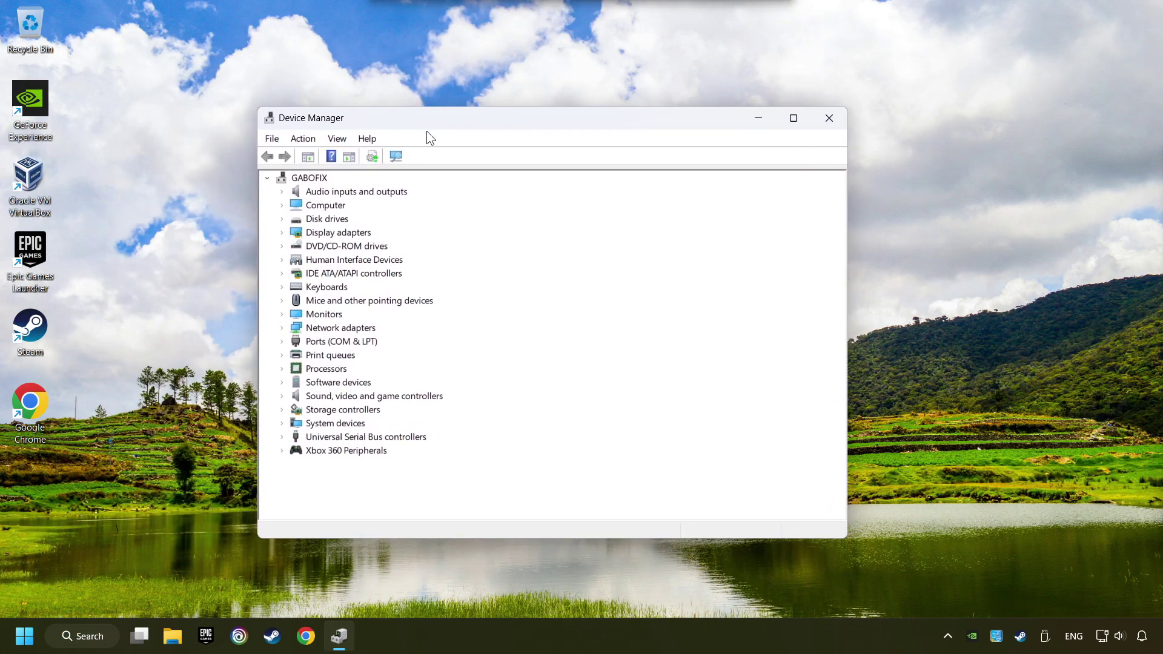
pyautogui.click(300, 451)
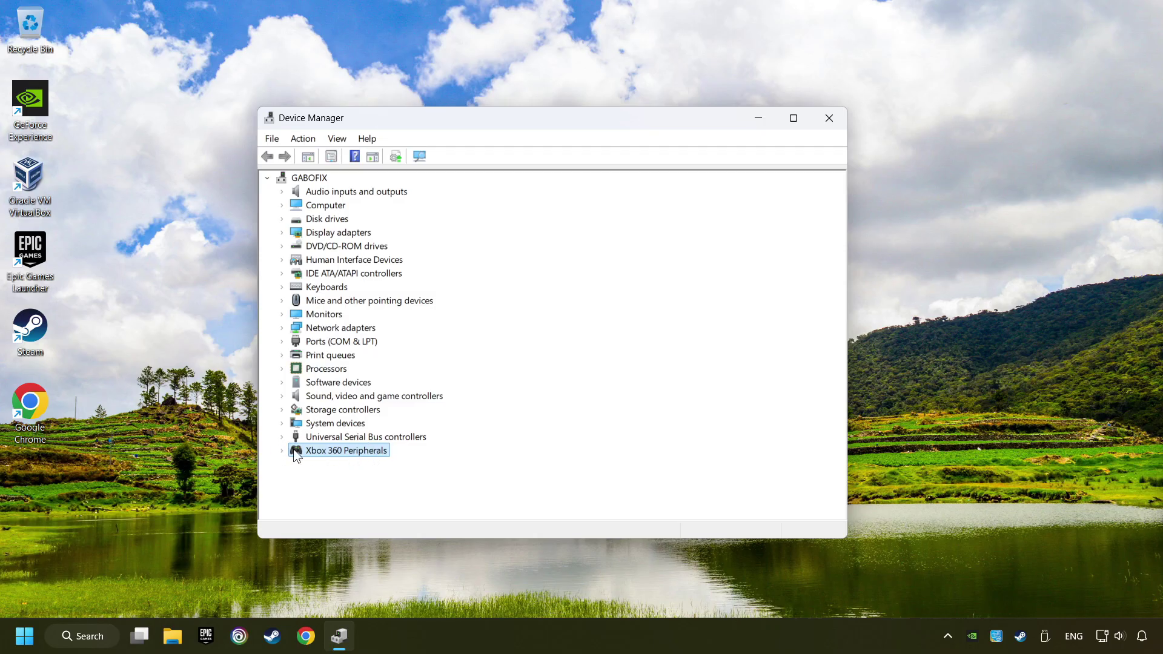
pyautogui.click(282, 451)
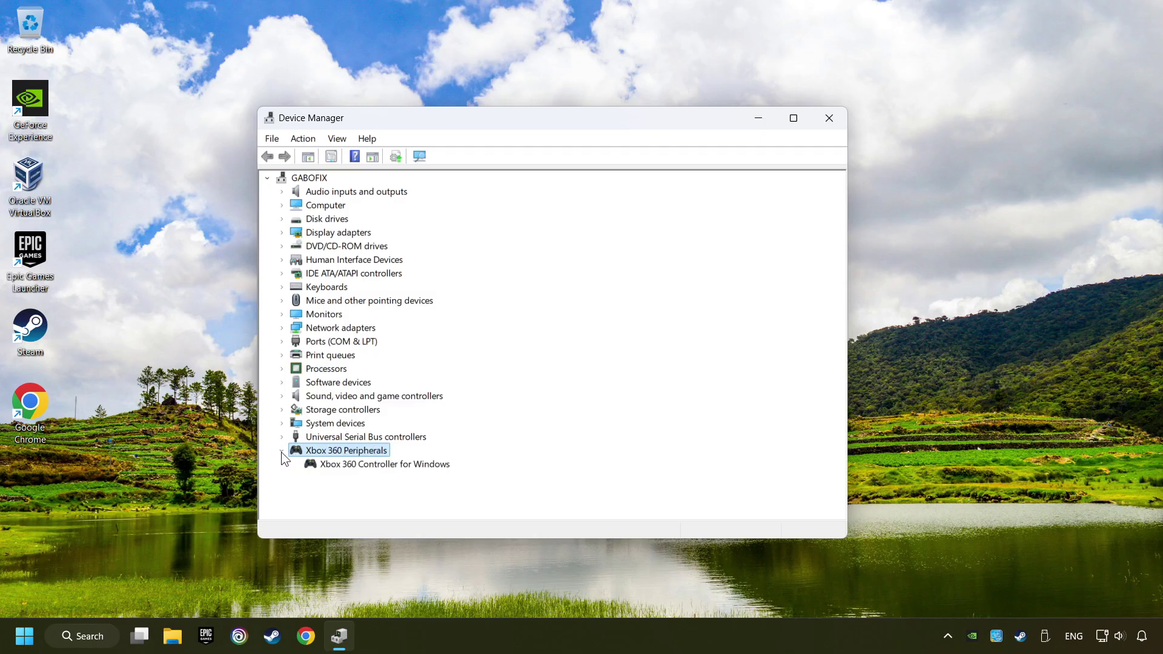
pyautogui.click(389, 467)
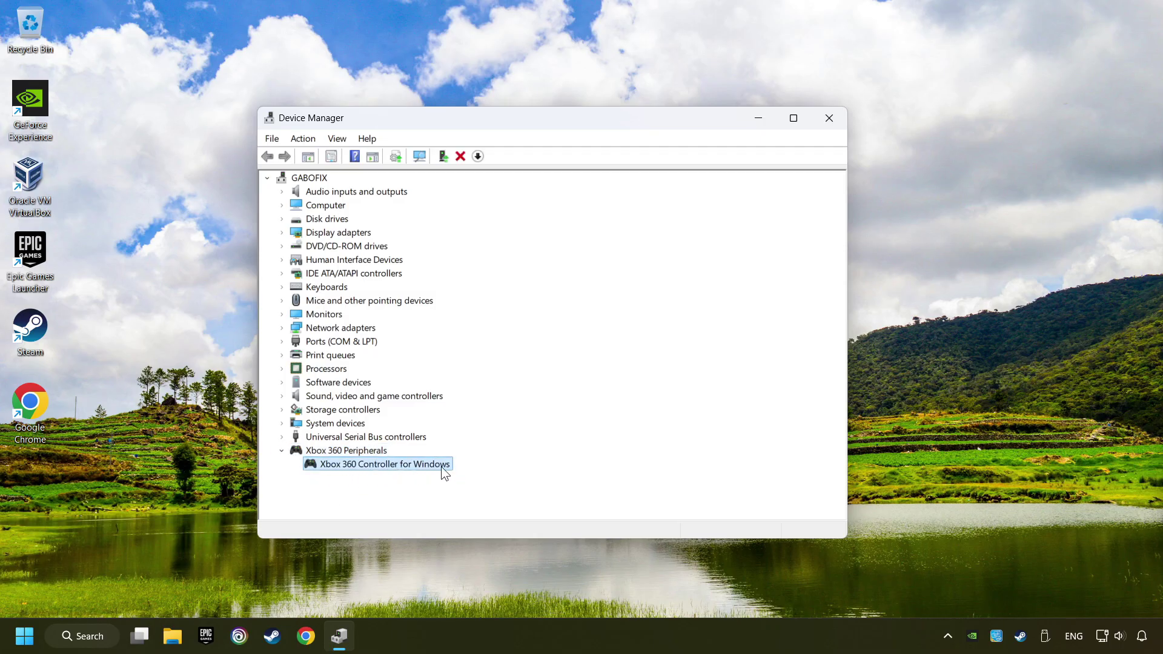
# Disable the Xbox 360 Controller for Windows, skip the restart, then re-enable it.
pyautogui.rightClick(405, 464)
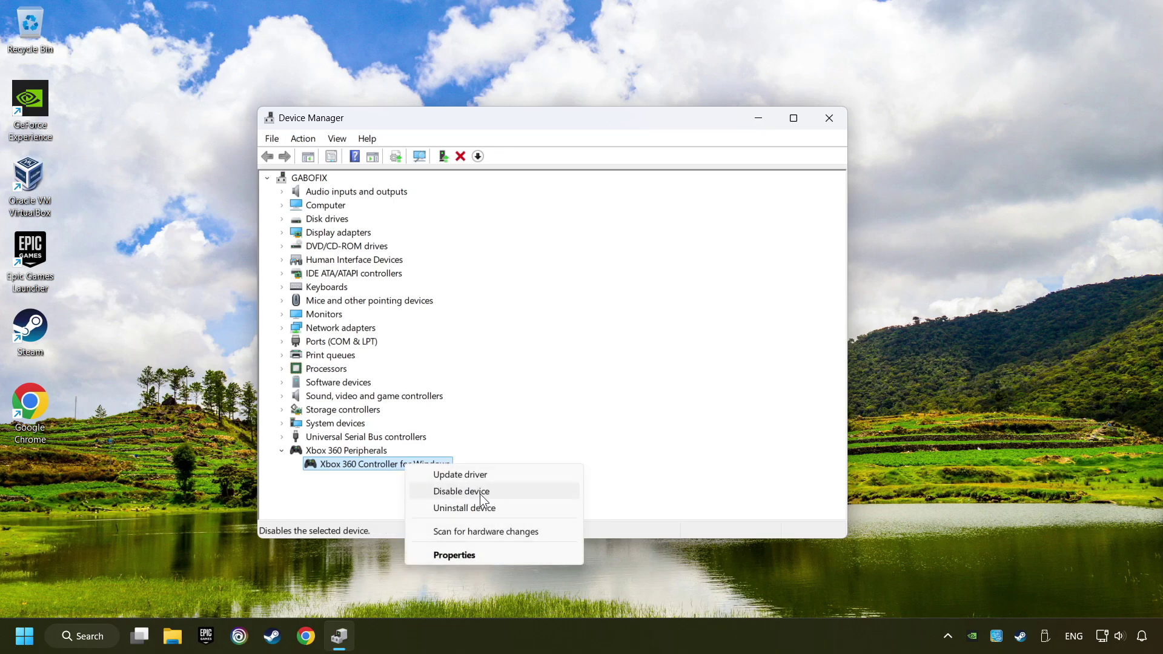
pyautogui.click(504, 491)
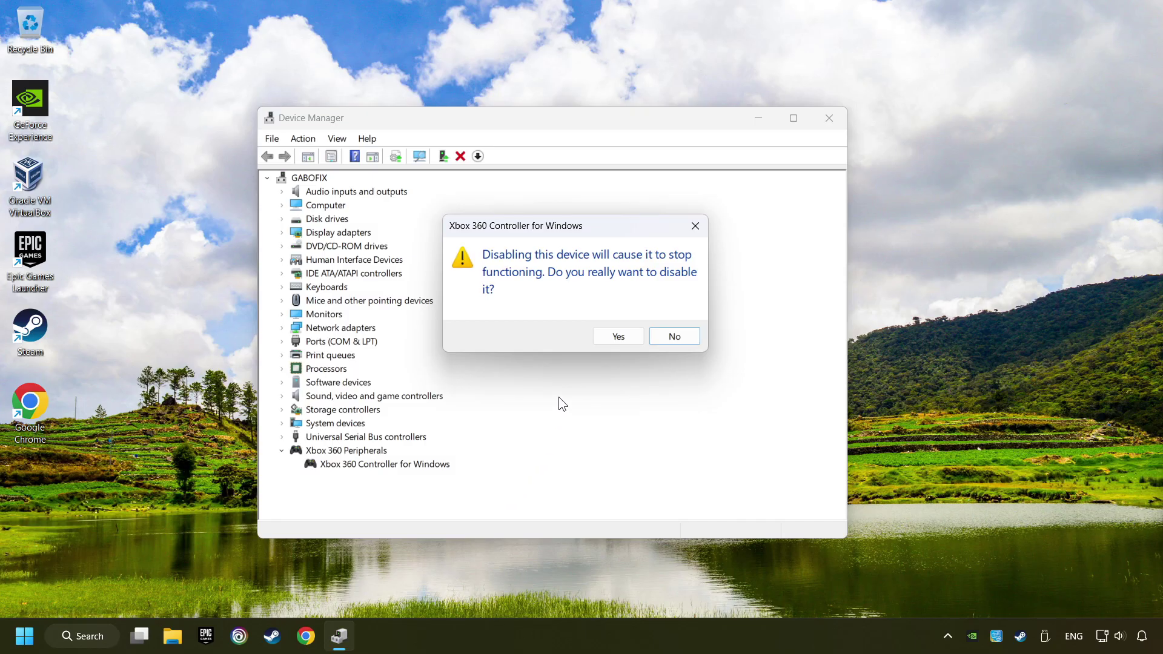
pyautogui.click(619, 336)
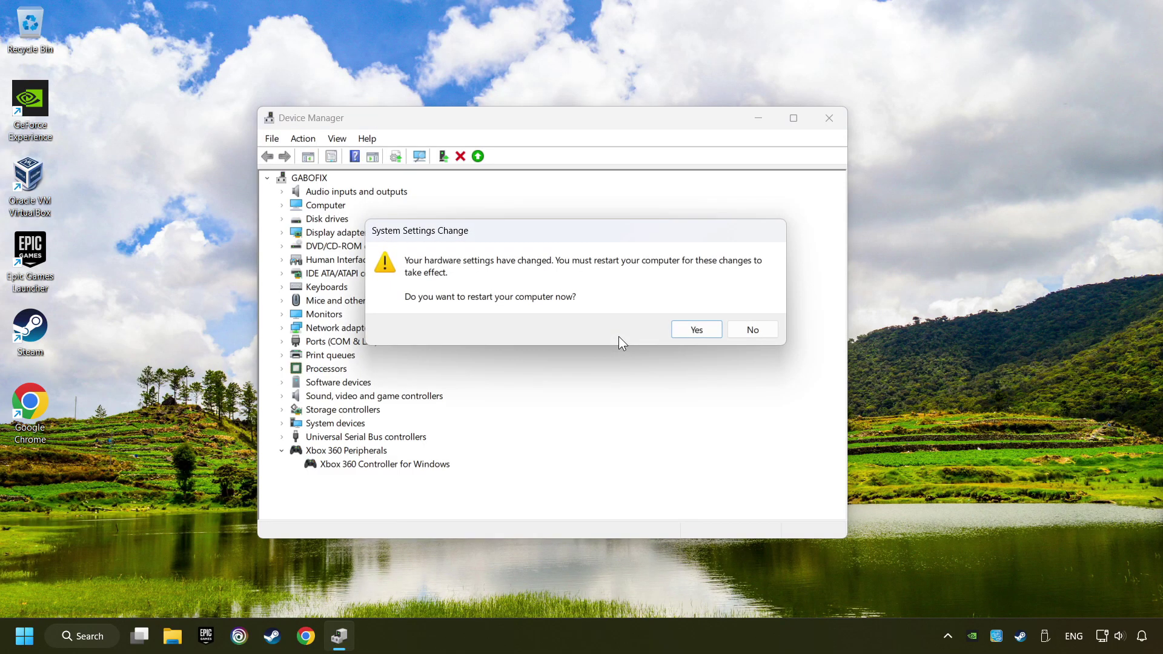
pyautogui.click(697, 329)
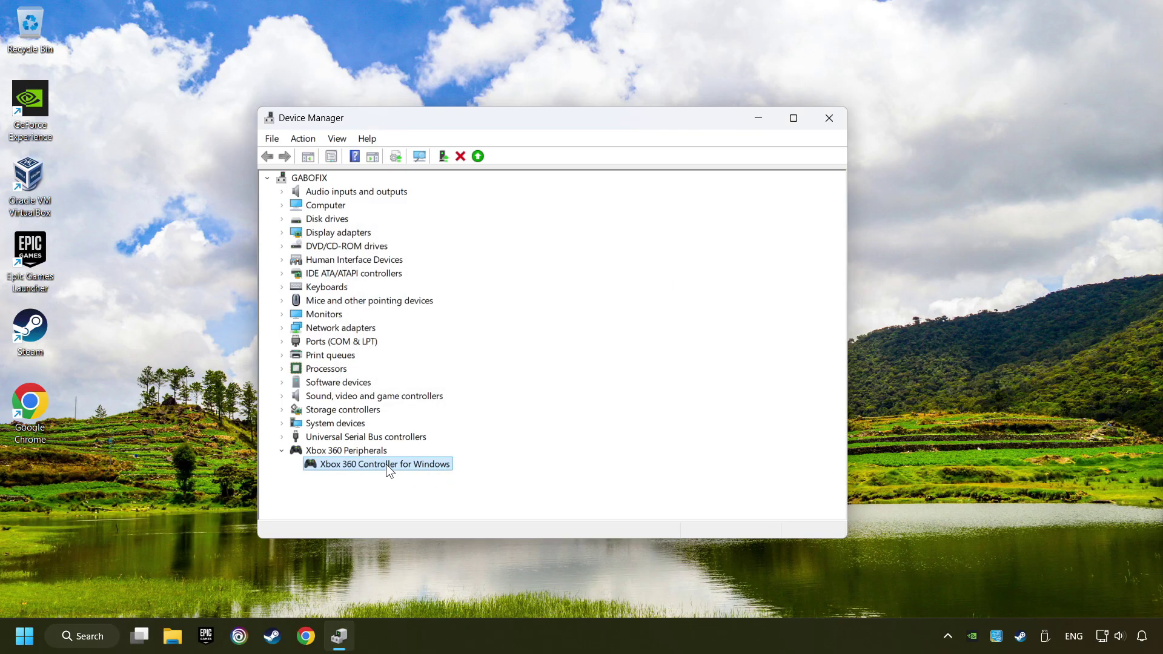
pyautogui.rightClick(409, 466)
# Update the controller with the first 'Xbox 360 Controller for Windows' driver already on the computer.
pyautogui.rightClick(405, 466)
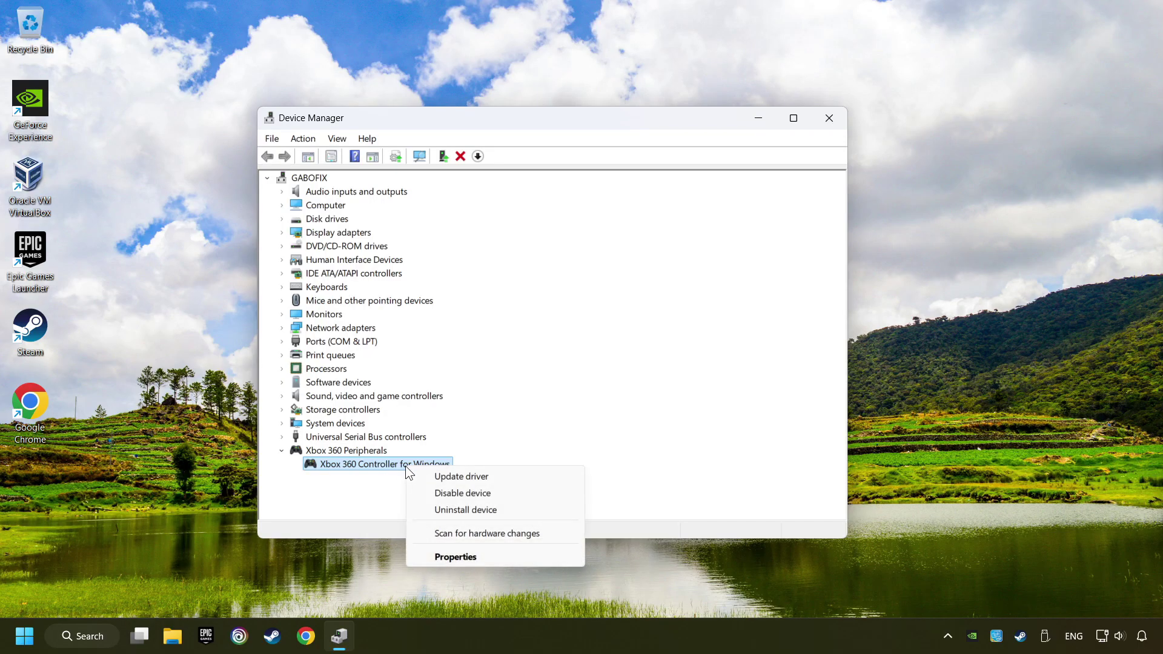
pyautogui.click(515, 476)
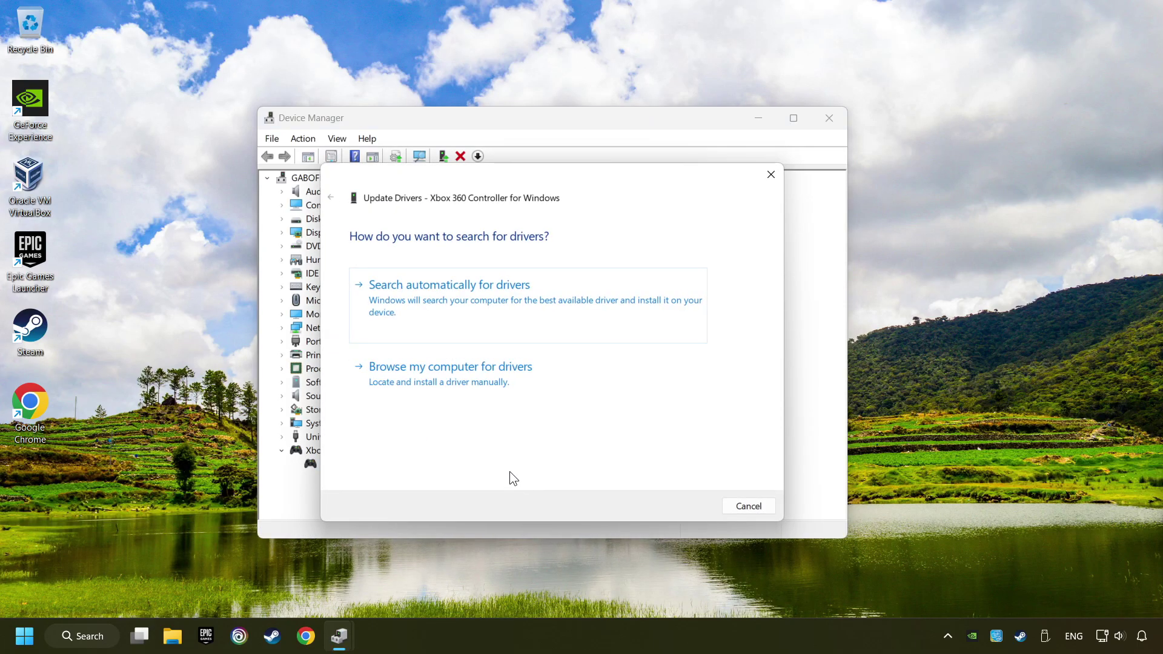
pyautogui.click(454, 385)
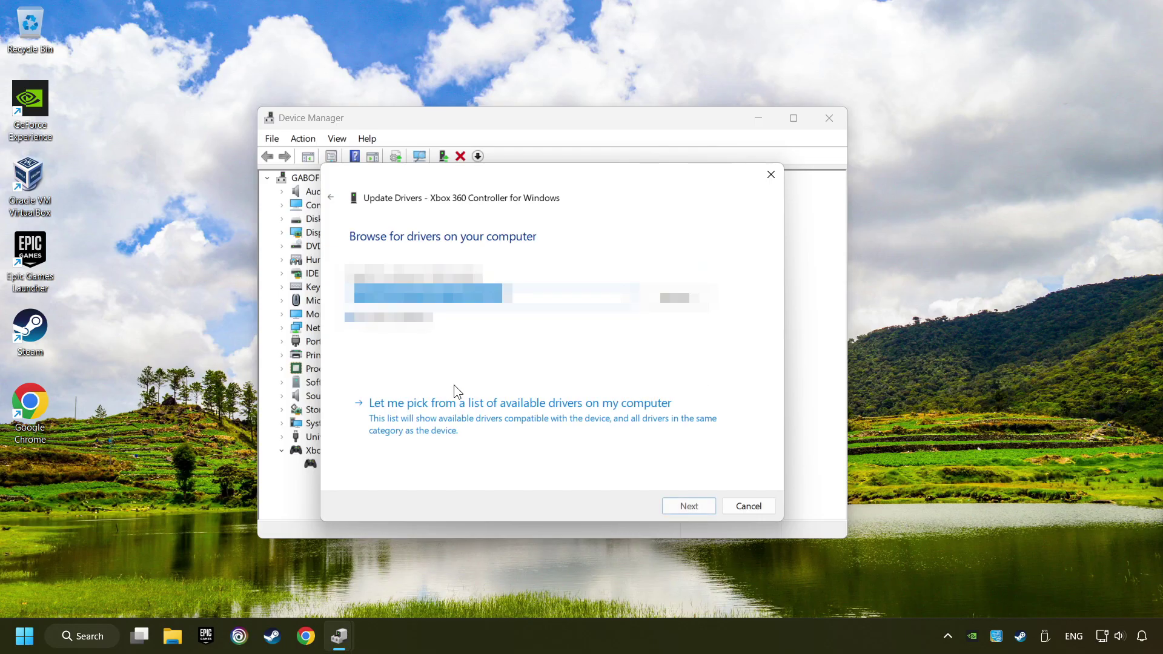
pyautogui.click(535, 414)
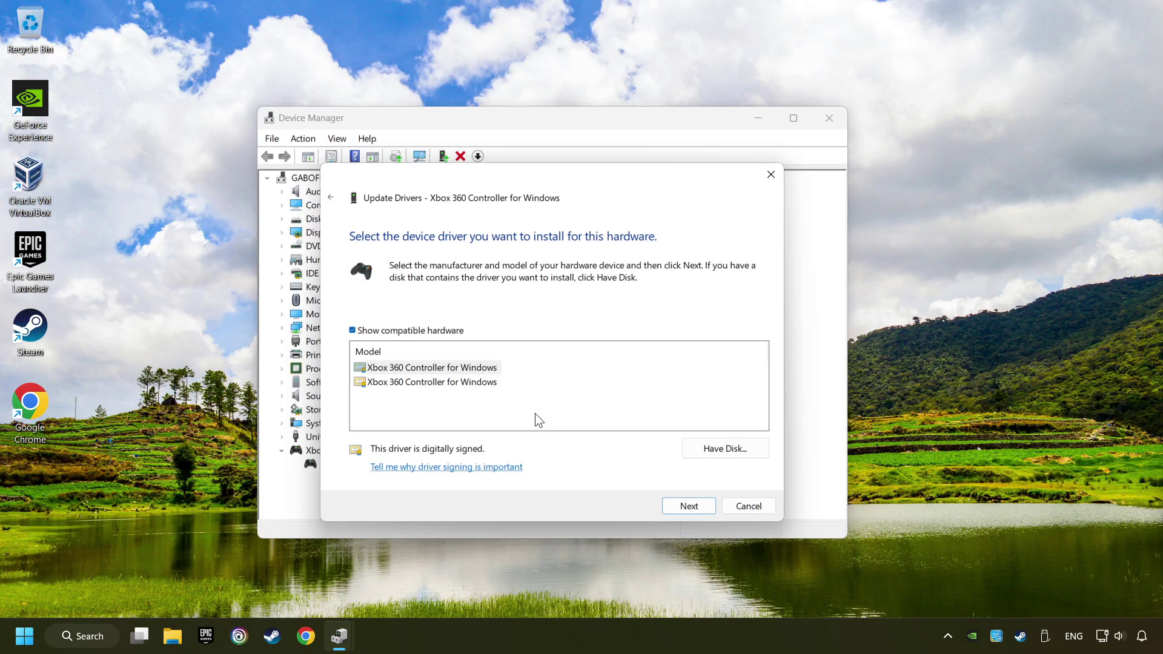
pyautogui.click(386, 369)
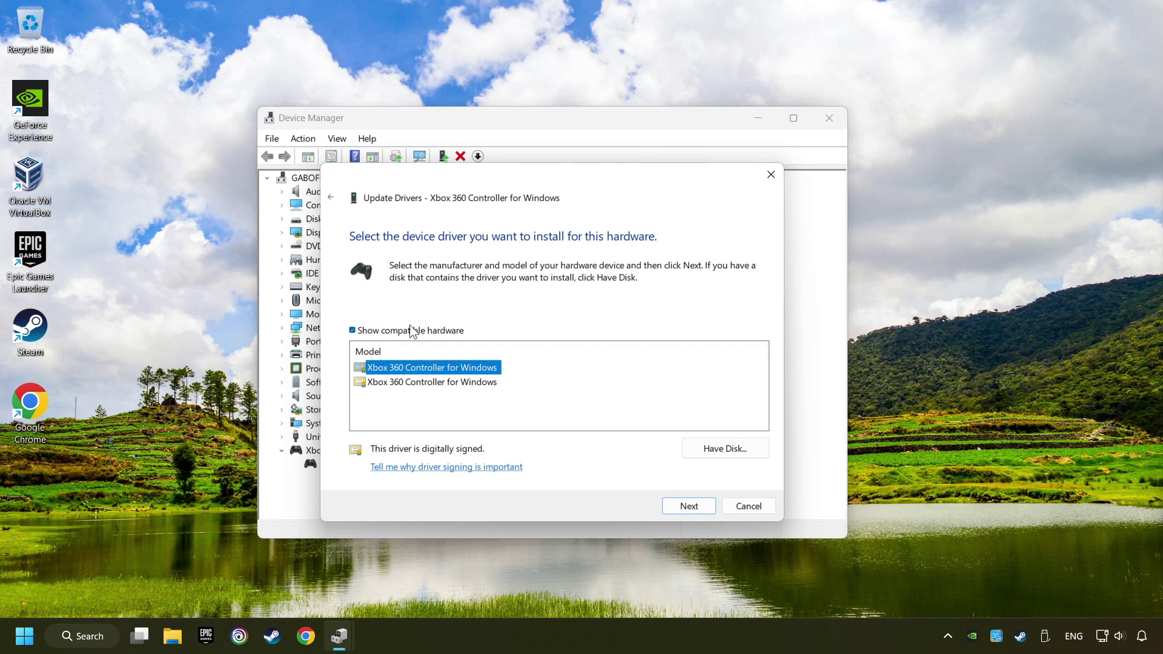
pyautogui.click(689, 506)
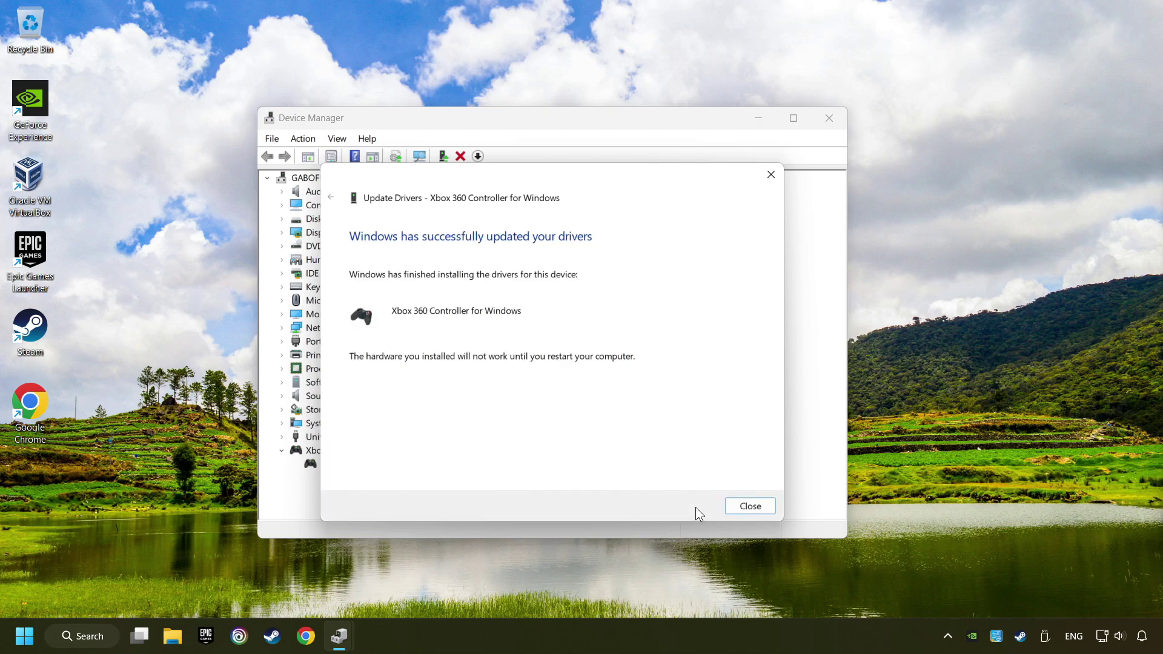
pyautogui.click(750, 507)
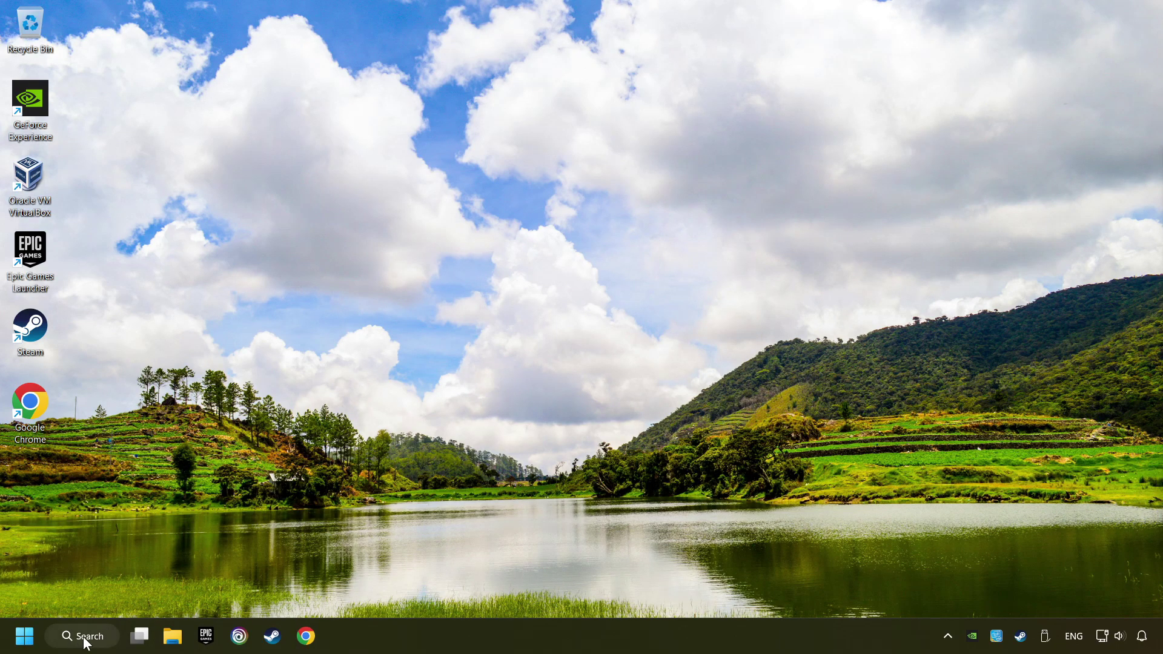
# Search Windows for 'device manager' again.
pyautogui.click(87, 636)
pyautogui.write('de')
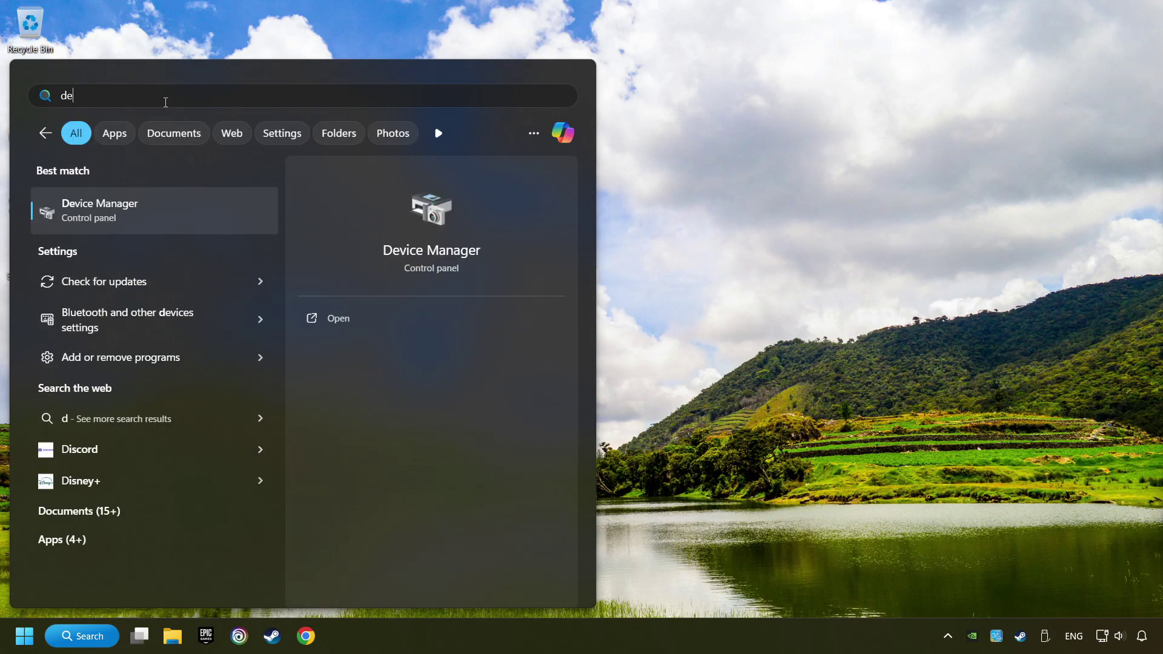
pyautogui.write('vice manager')
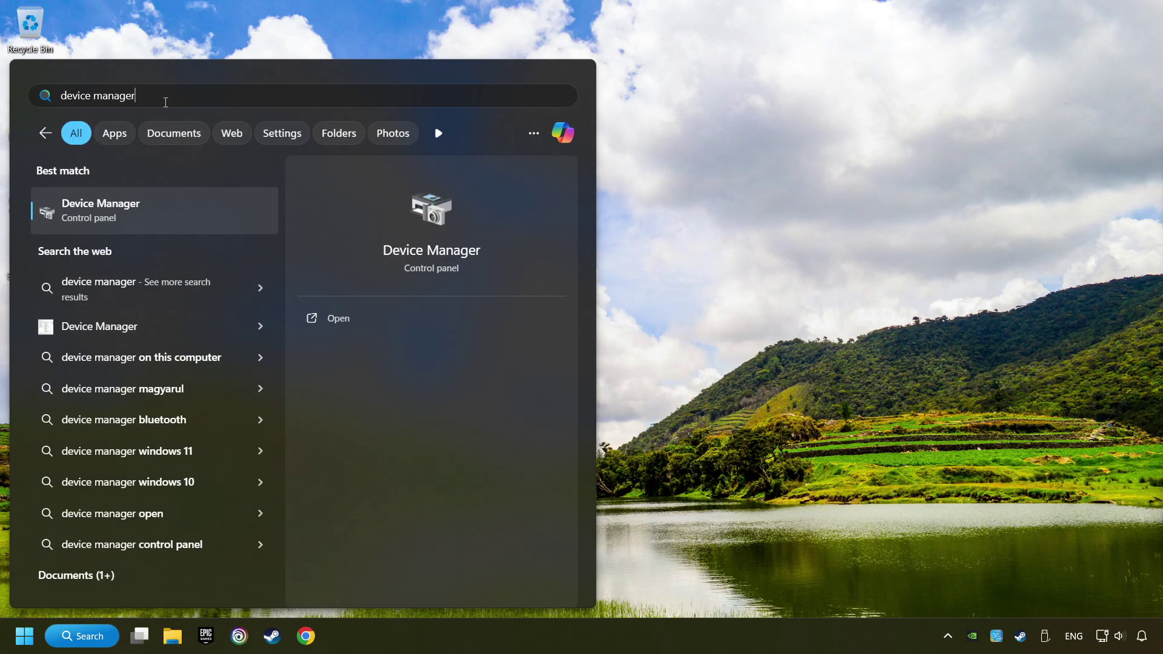
# Reopen Device Manager, expand Universal Serial Bus controllers and select the first Generic USB Hub.
pyautogui.click(234, 210)
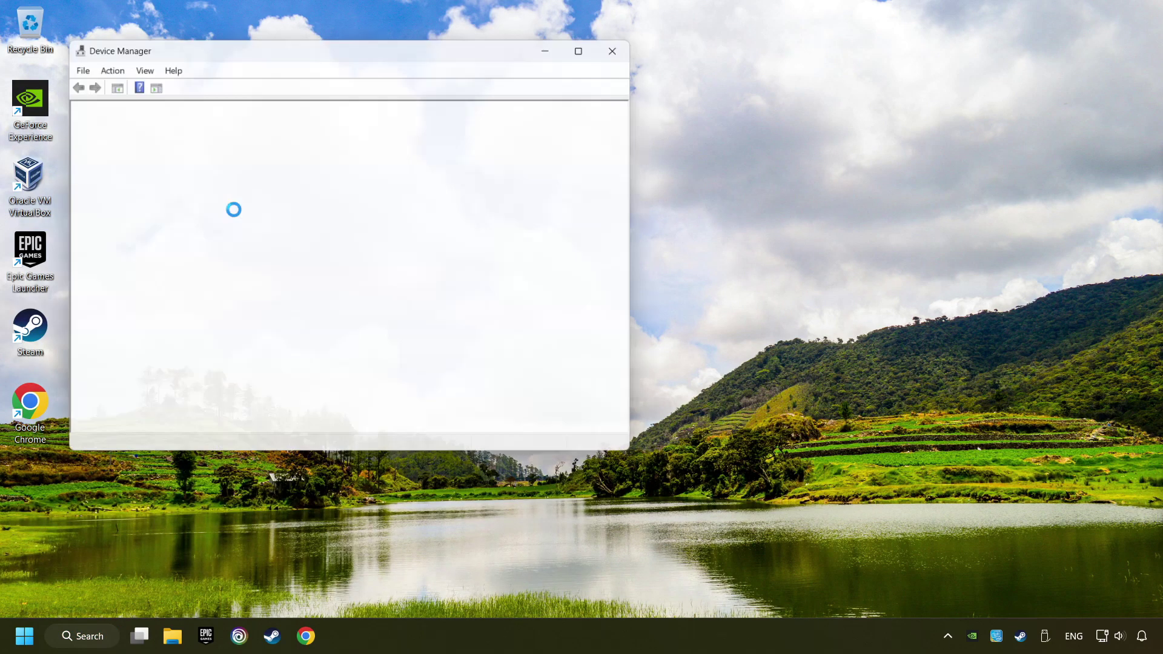
pyautogui.moveTo(265, 50); pyautogui.dragTo(472, 117)
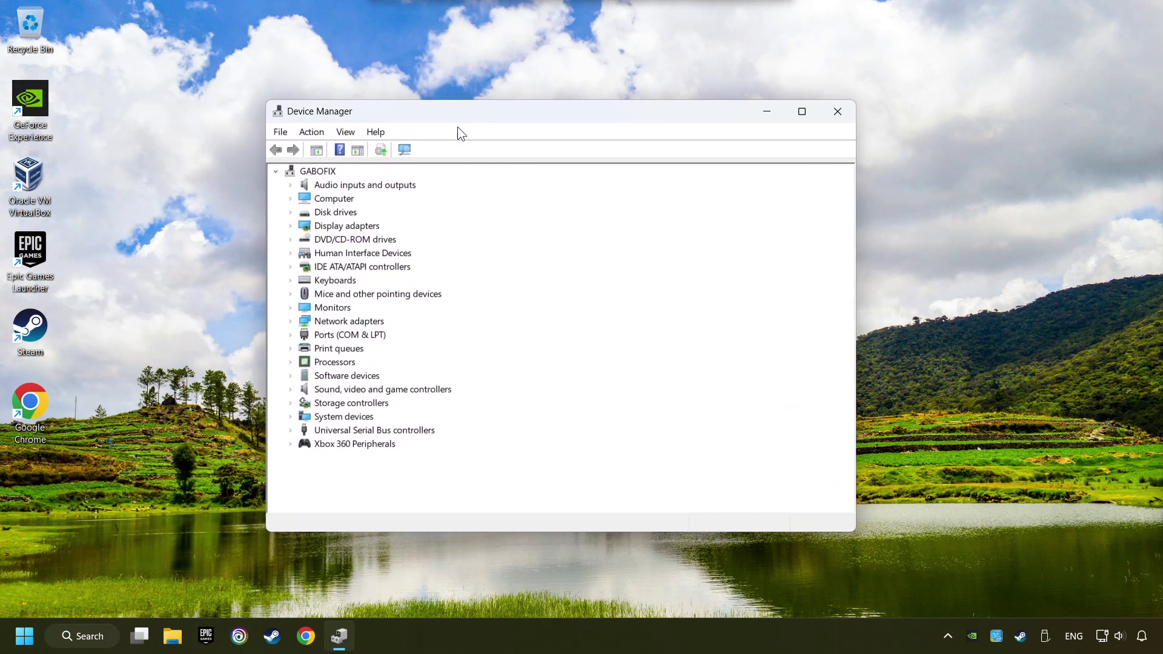
pyautogui.click(318, 431)
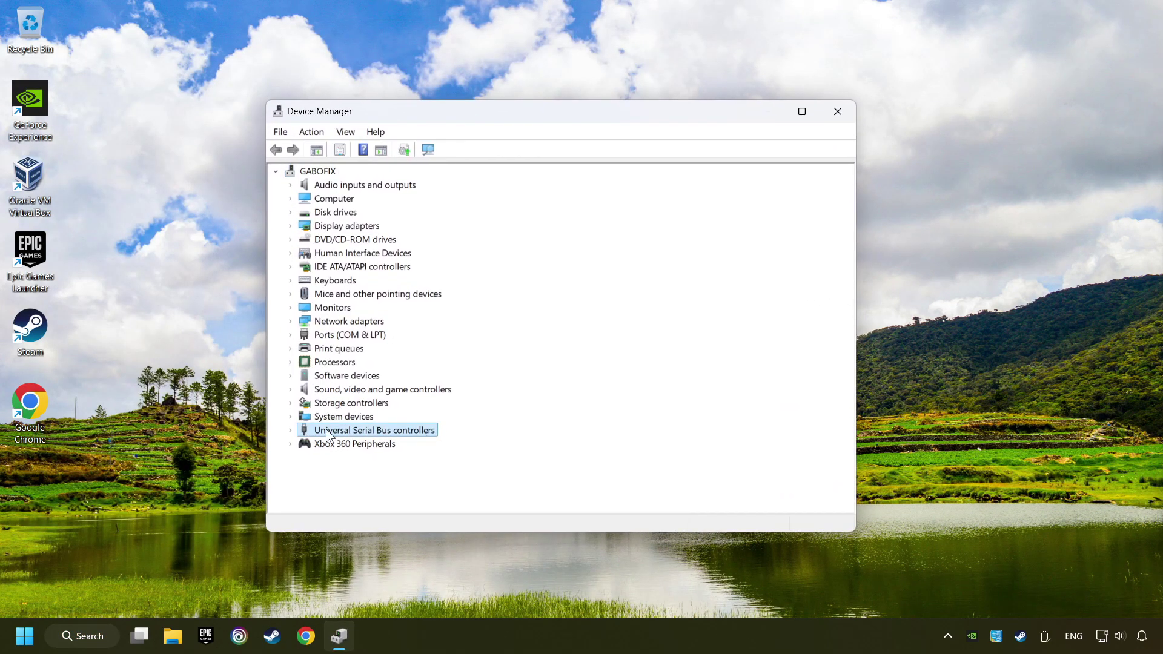
pyautogui.click(287, 432)
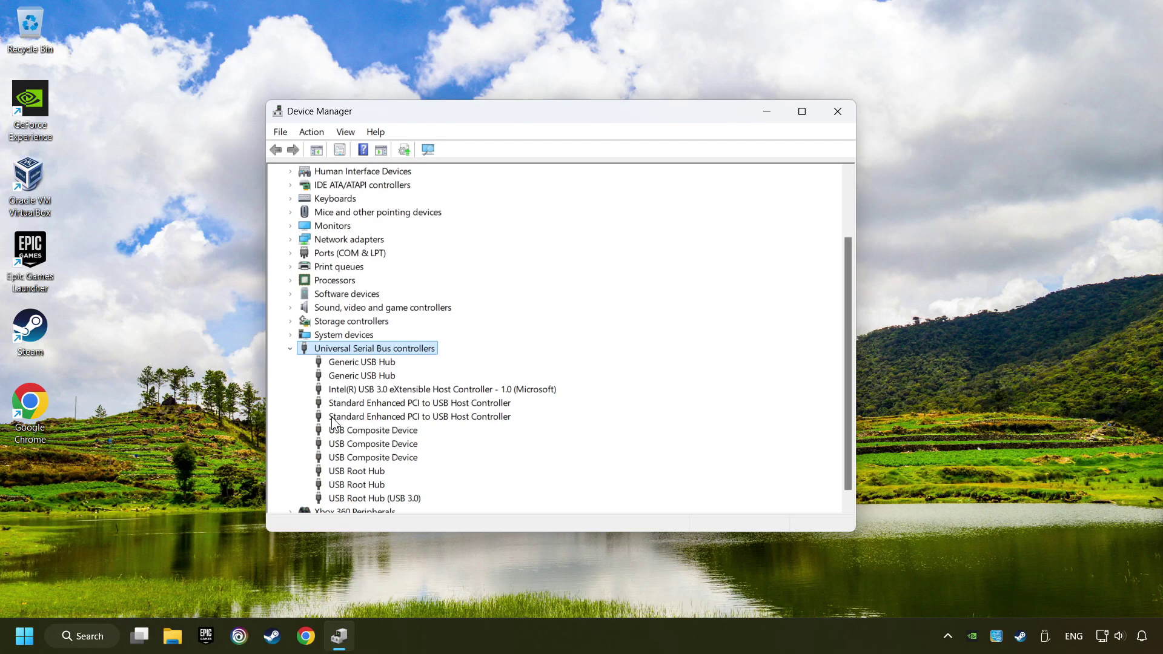
pyautogui.click(346, 349)
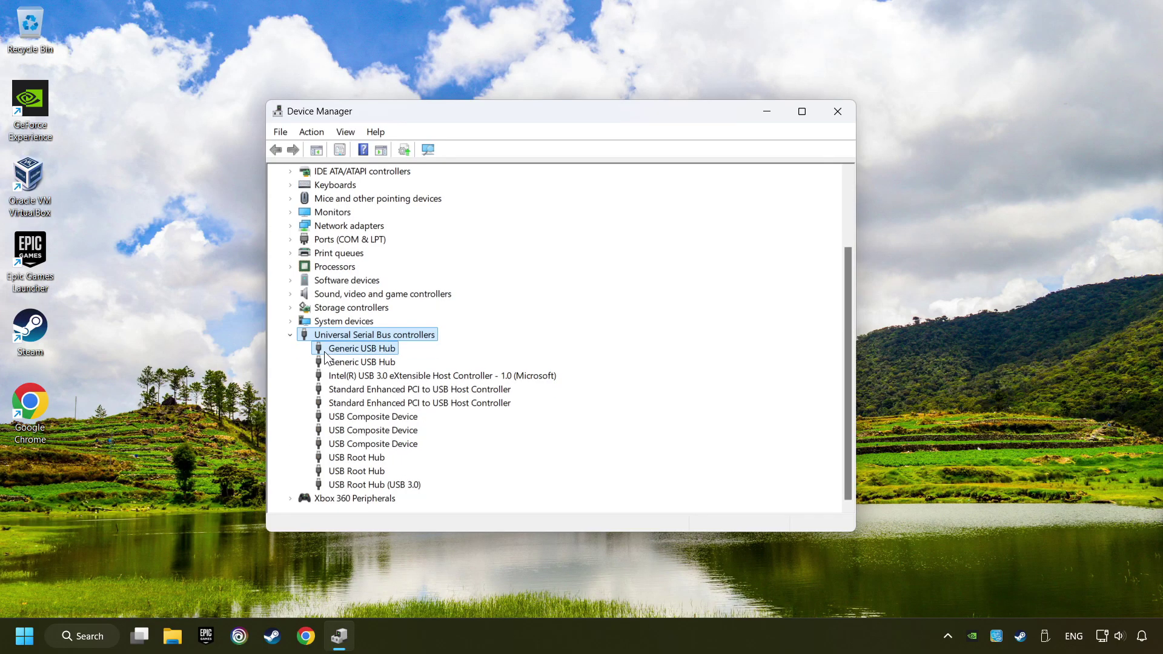
pyautogui.rightClick(397, 346)
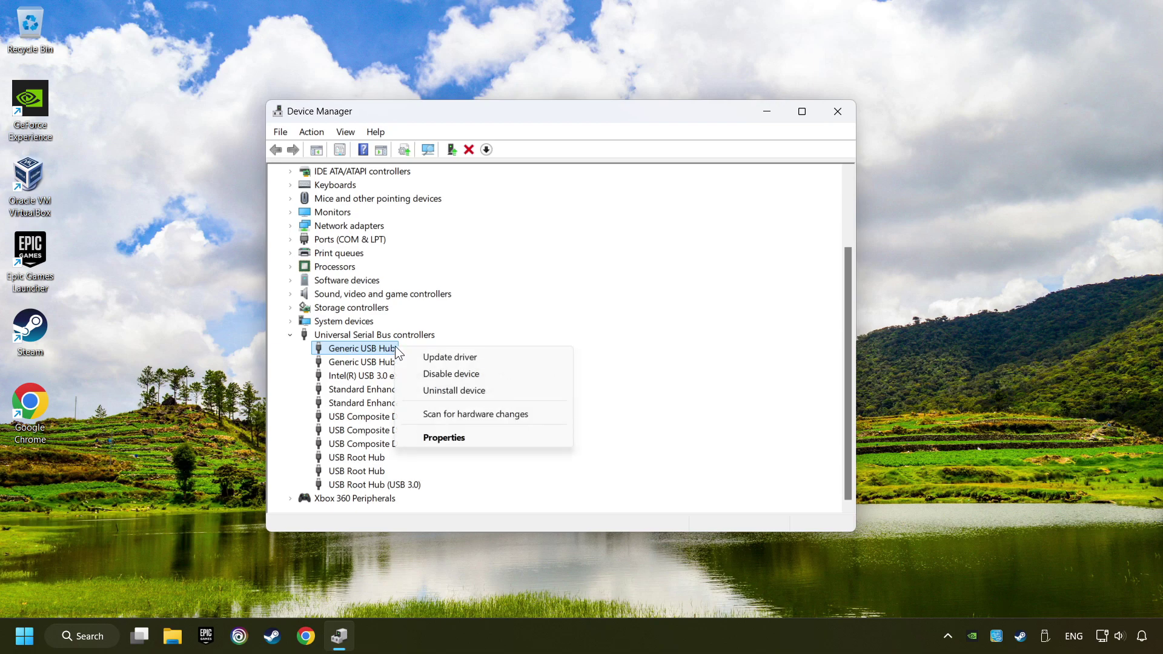
# Uncheck 'Allow the computer to turn off this device to save power' for the hub, then close Device Manager.
pyautogui.click(466, 437)
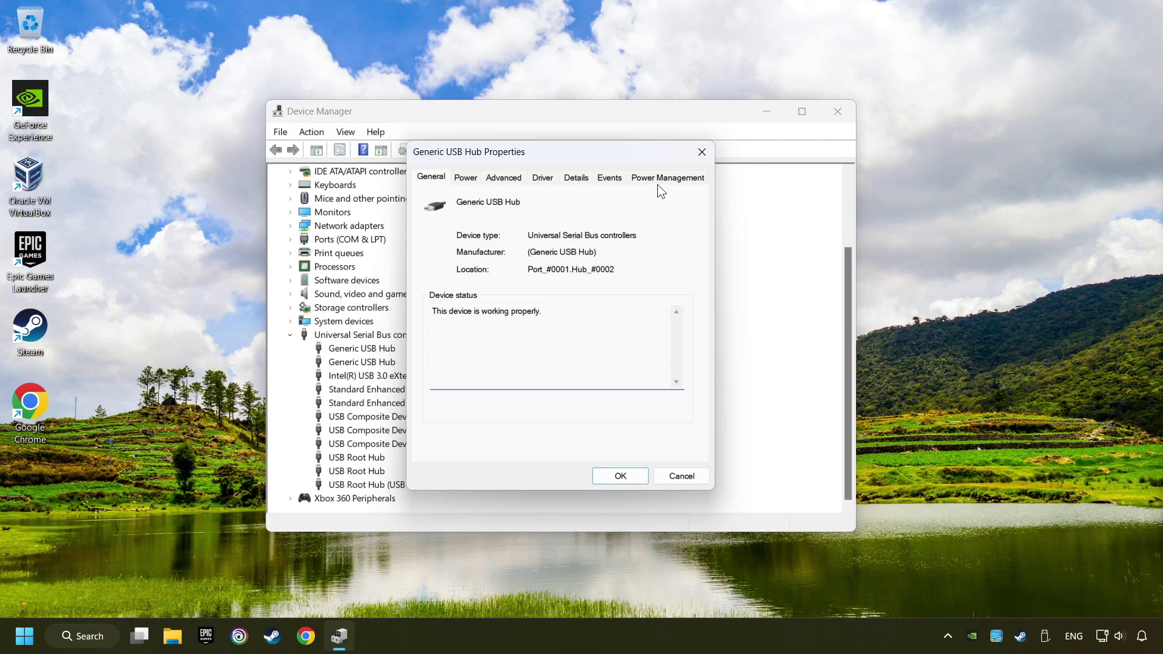
pyautogui.click(679, 181)
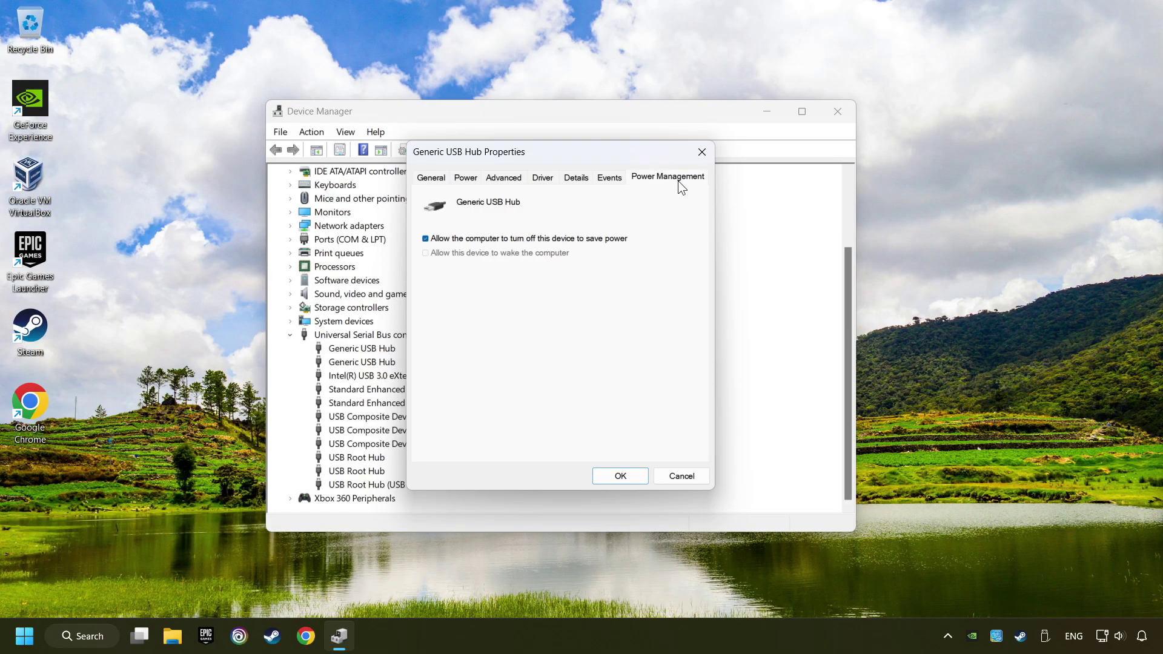
pyautogui.click(425, 240)
pyautogui.click(620, 477)
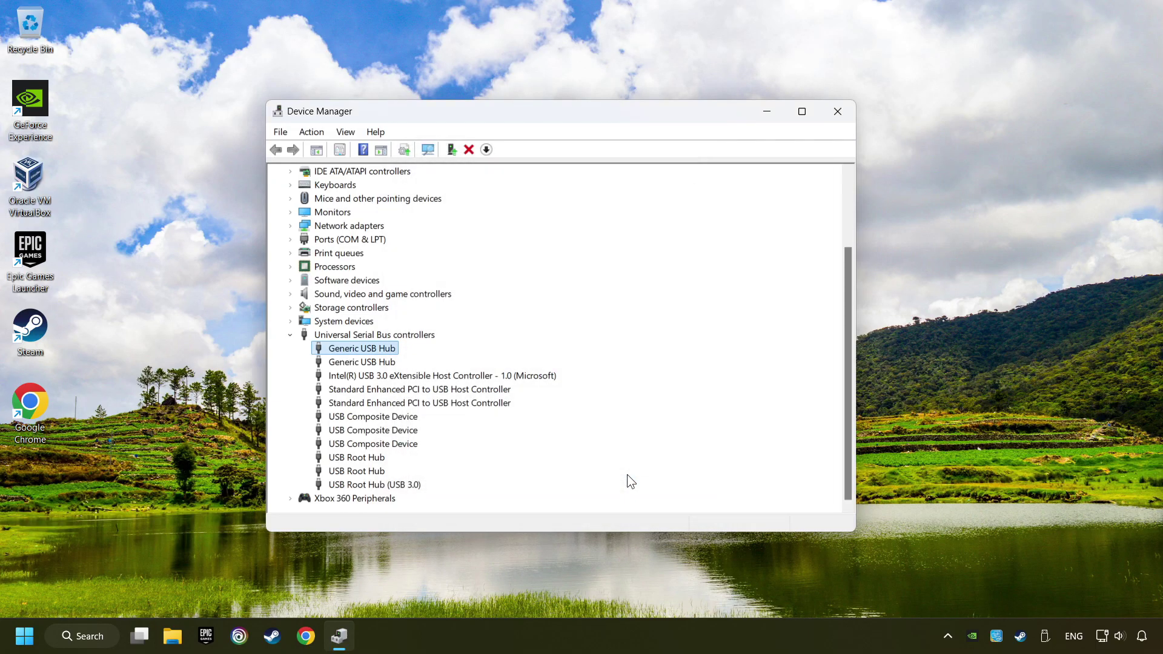
pyautogui.click(839, 109)
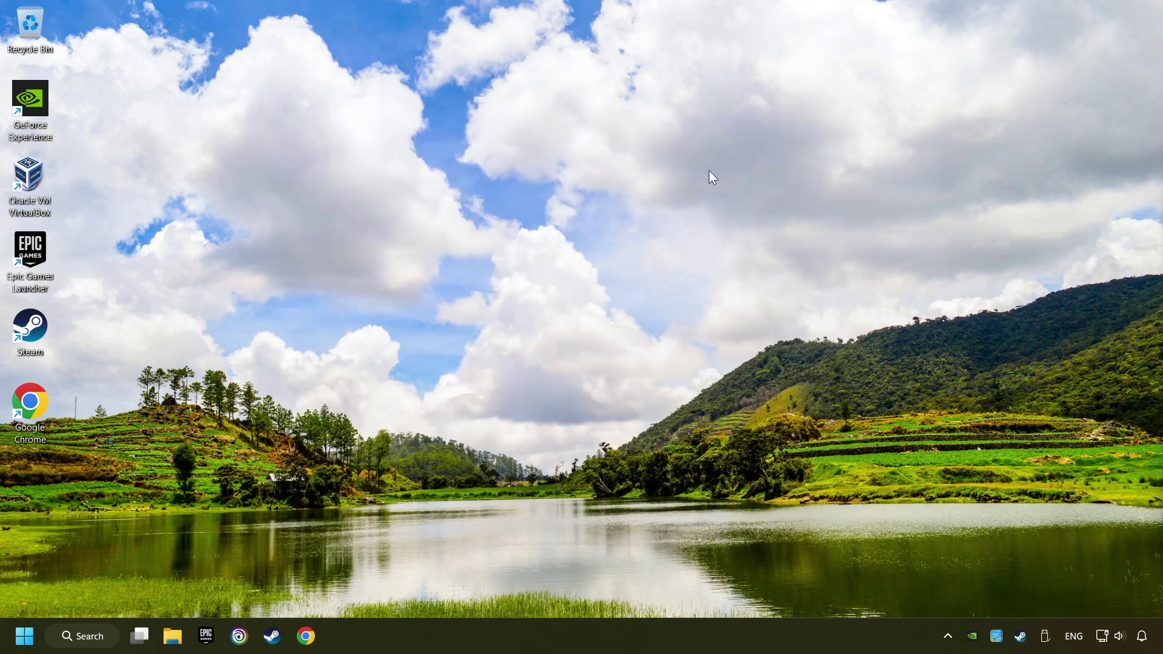
# Search for 'controllers' and open 'Set up USB game controllers'.
pyautogui.click(89, 636)
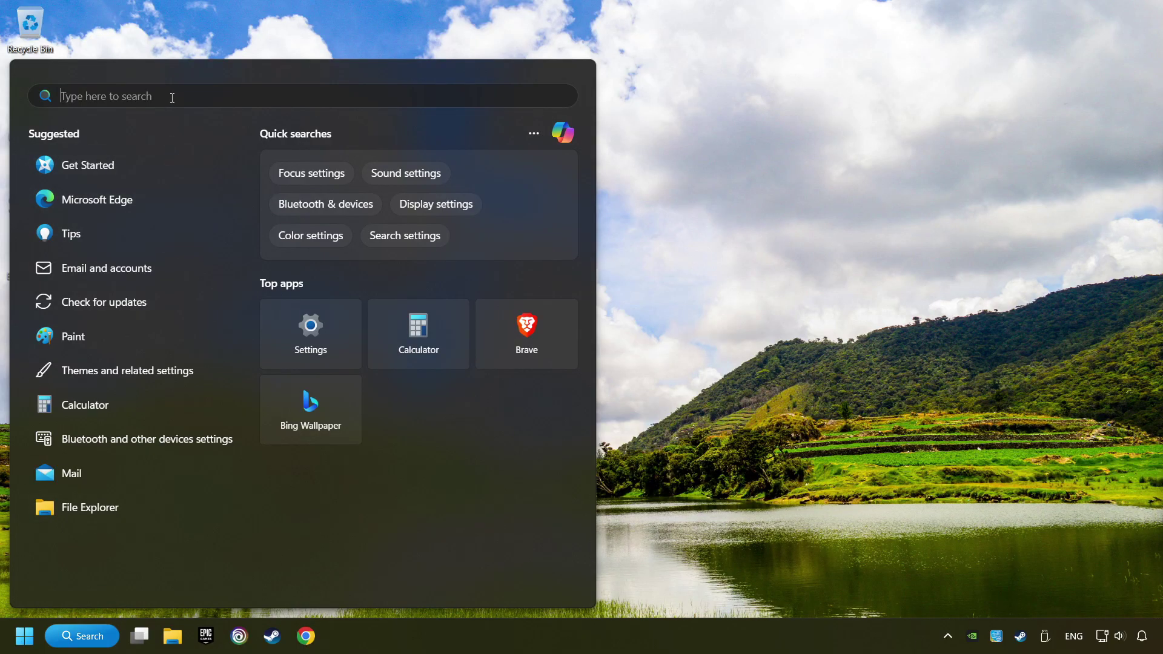
pyautogui.write('controlle')
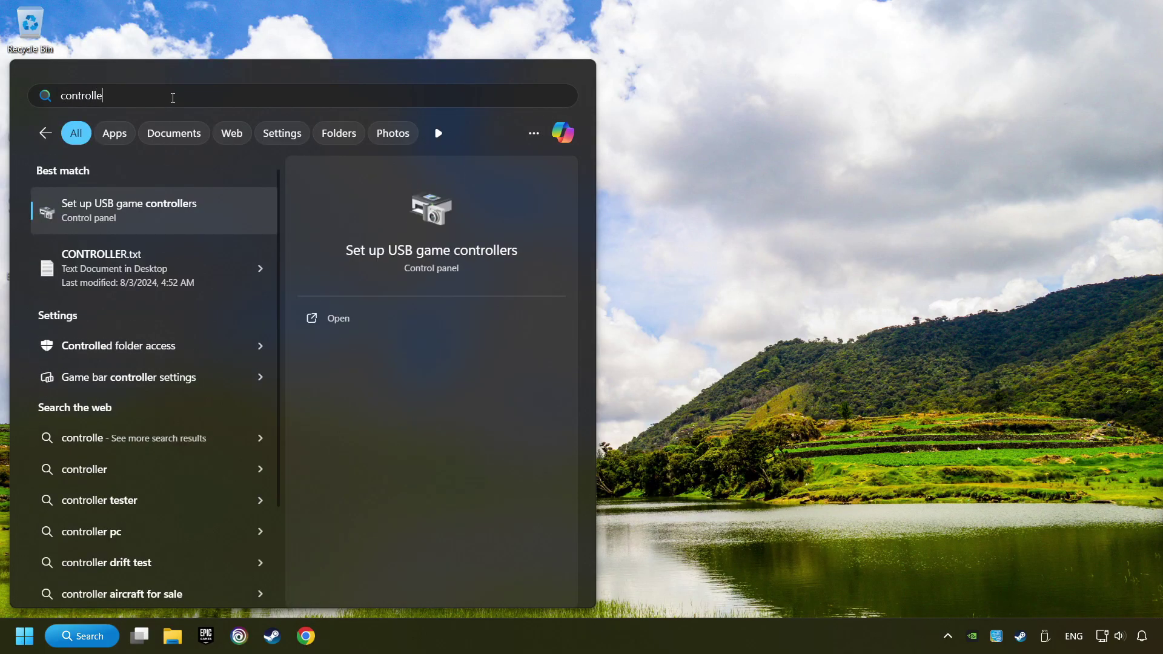
pyautogui.write('rs')
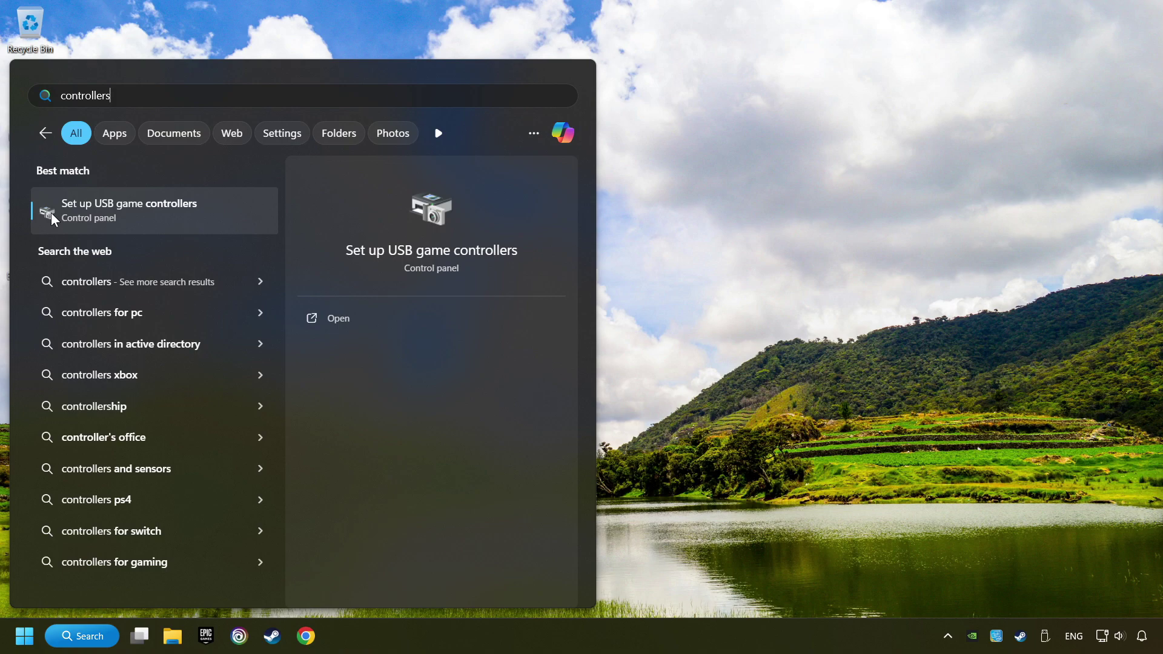
pyautogui.click(243, 210)
# Reset the XBOX 360 For Windows controller's calibration to default in its Settings.
pyautogui.moveTo(241, 143); pyautogui.dragTo(528, 201)
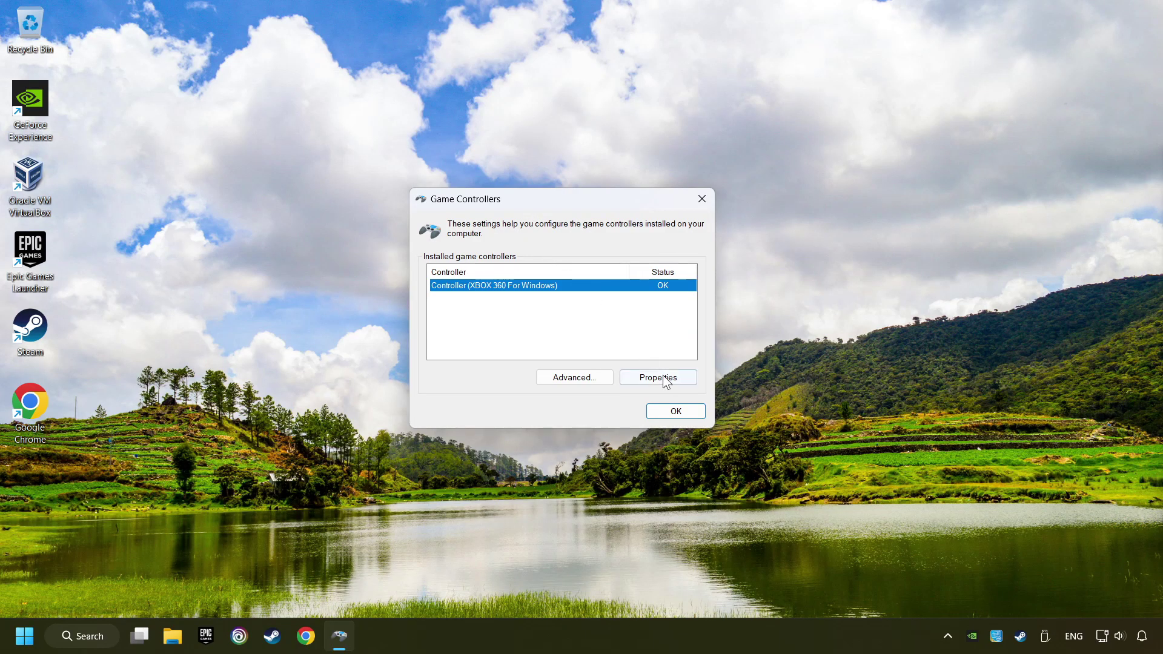
pyautogui.click(677, 386)
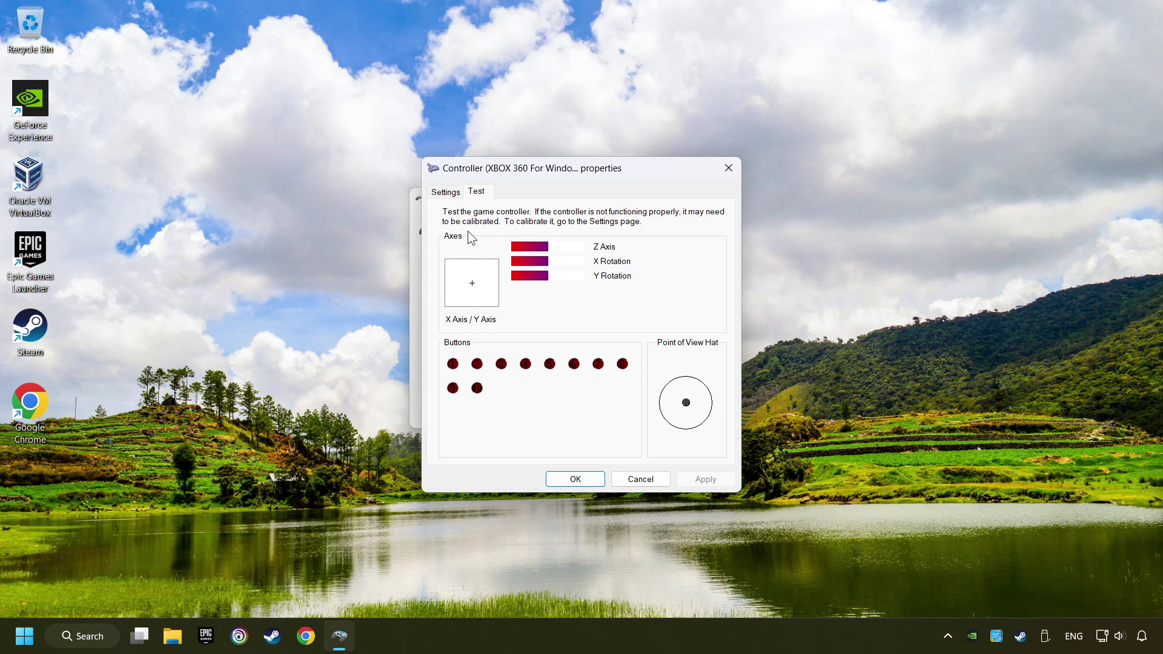
pyautogui.click(449, 197)
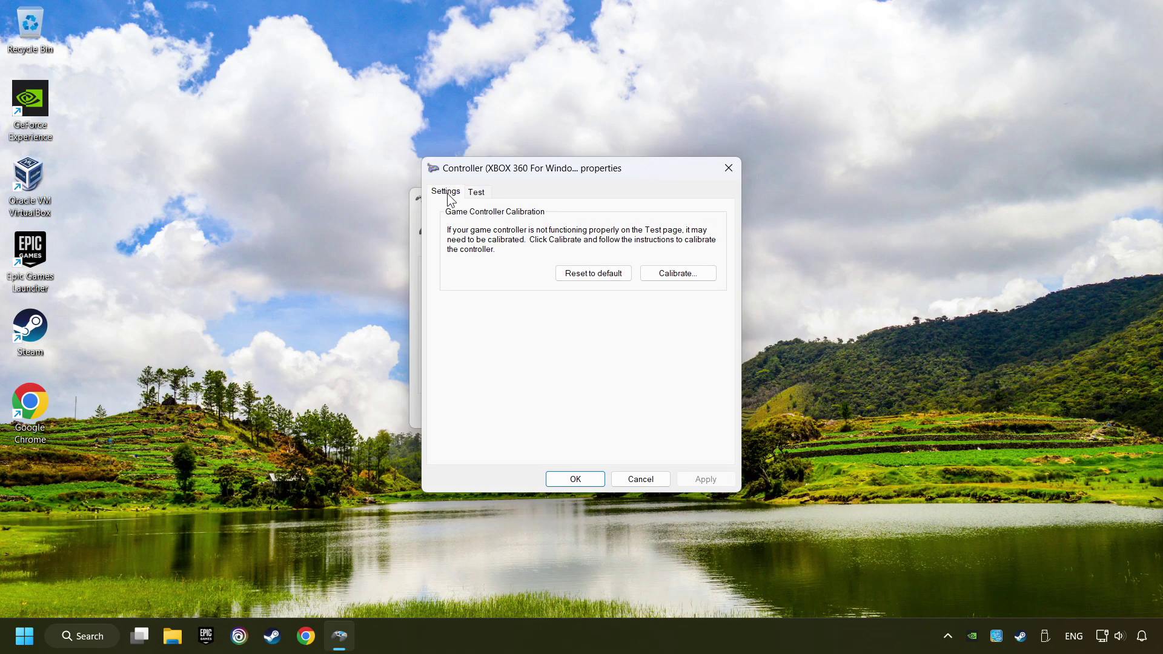
pyautogui.click(587, 278)
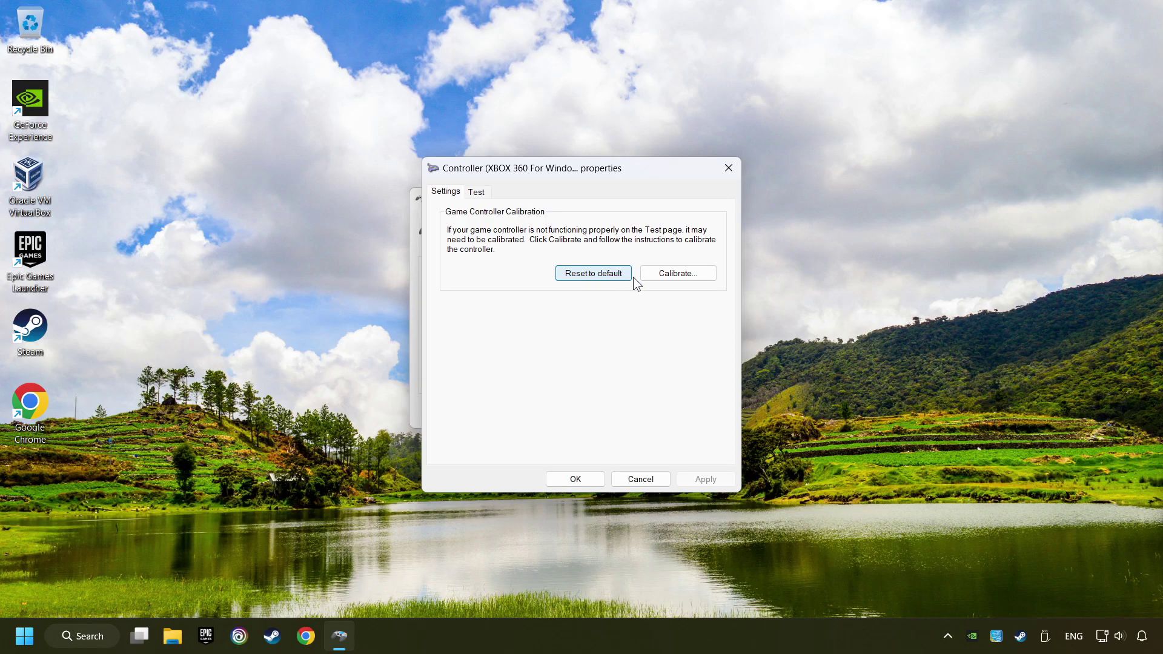
# Calibrate all the controller's axes, then apply and close the controller windows.
pyautogui.click(682, 278)
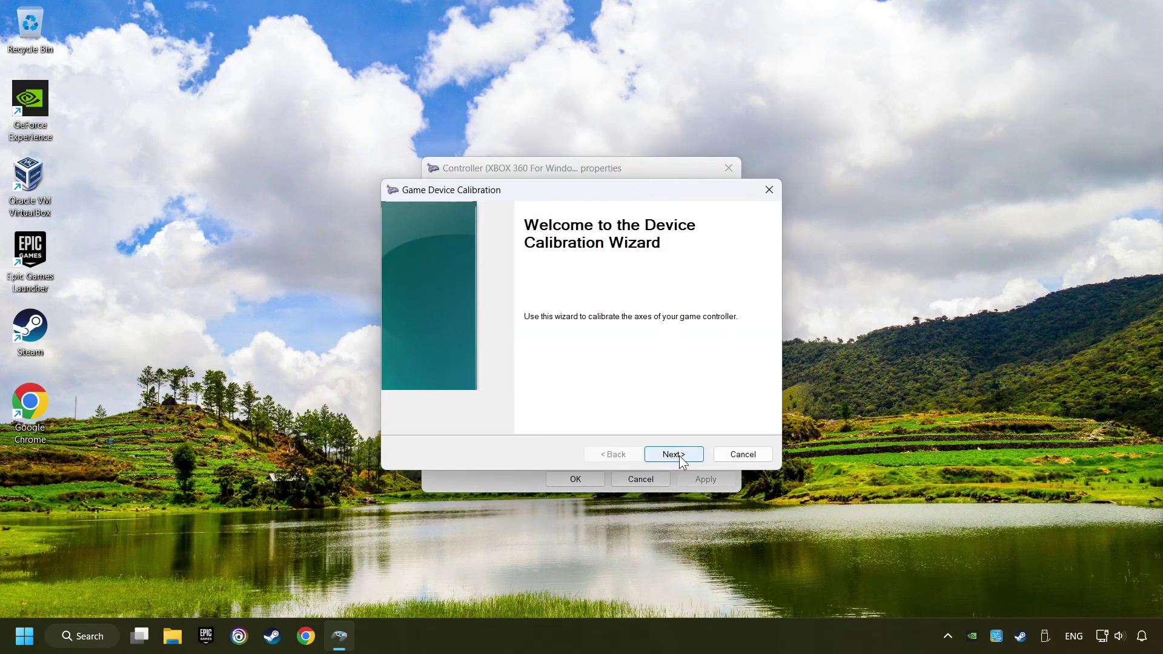
pyautogui.click(678, 454)
pyautogui.click(681, 456)
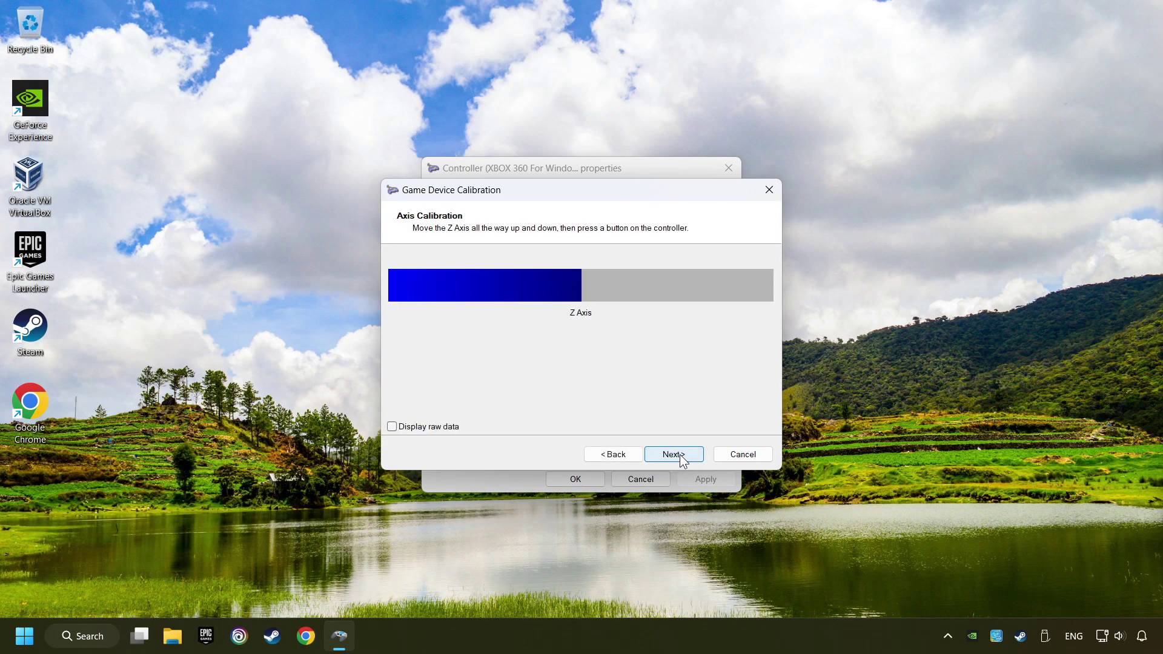
pyautogui.click(682, 459)
pyautogui.click(682, 458)
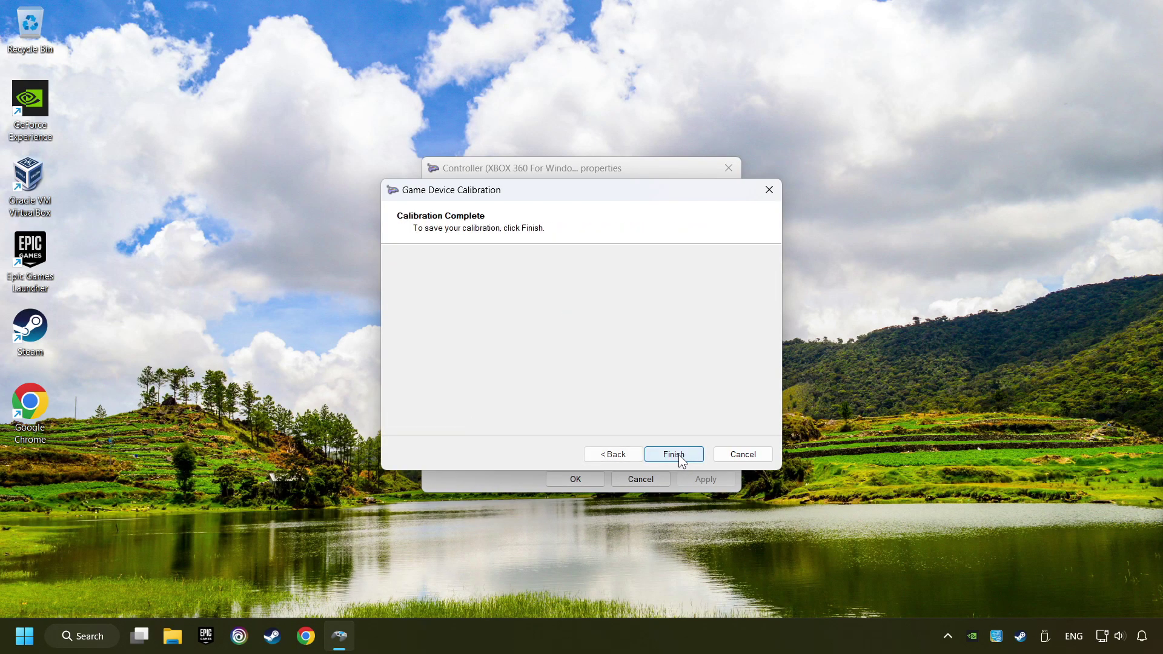
pyautogui.click(674, 454)
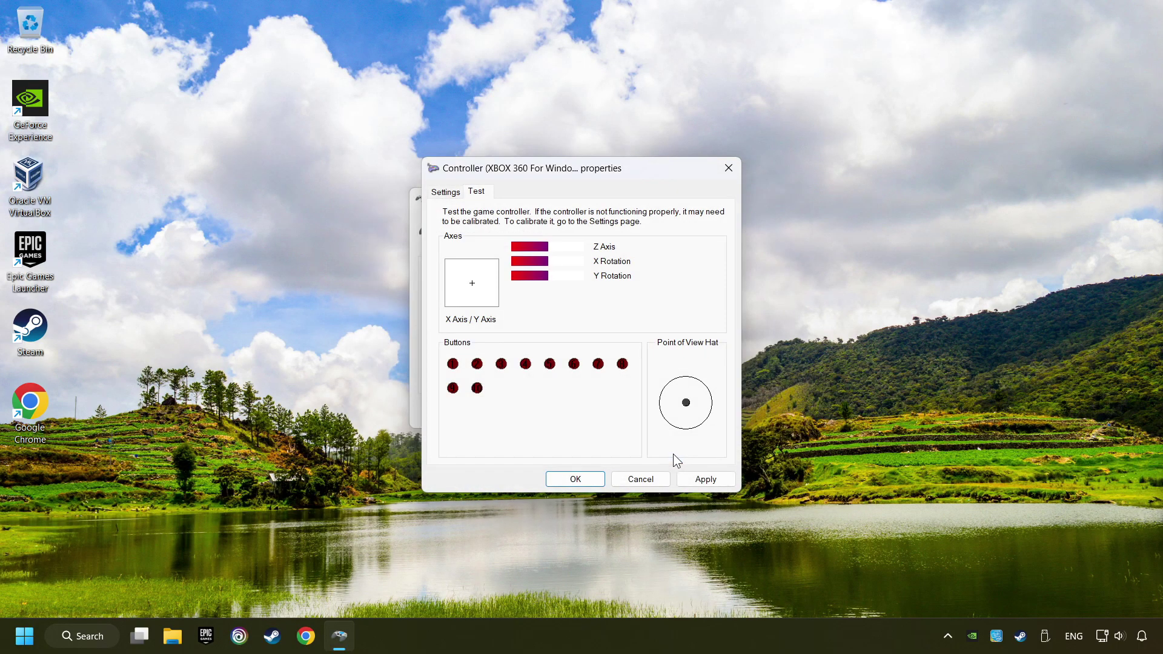
pyautogui.click(718, 479)
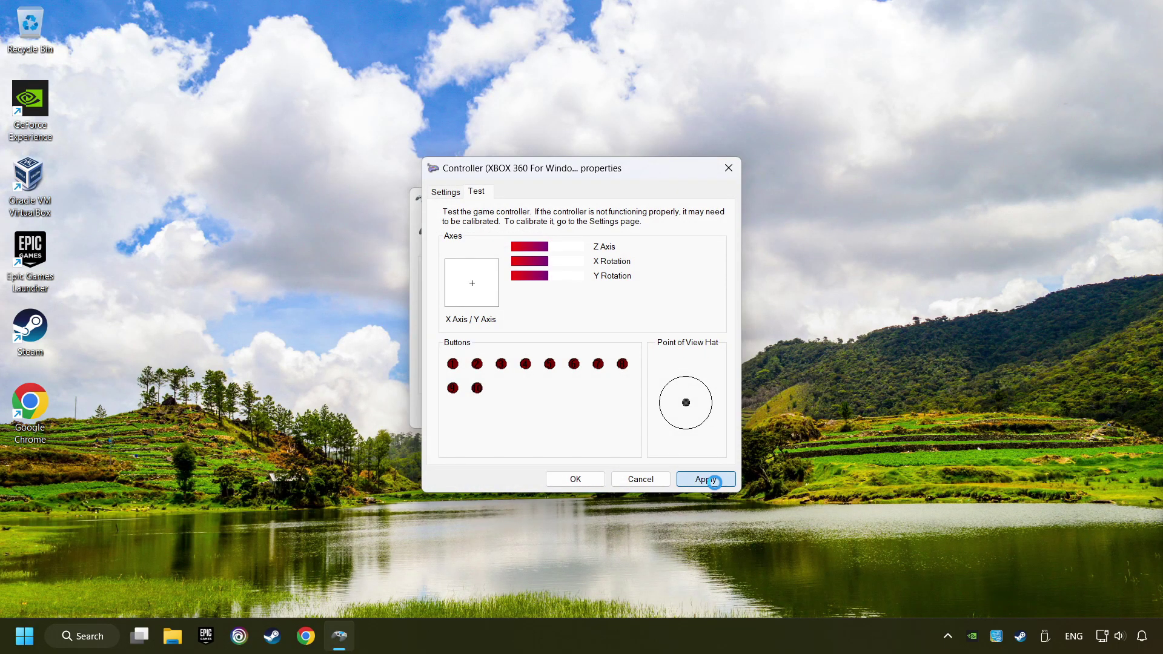
pyautogui.click(572, 481)
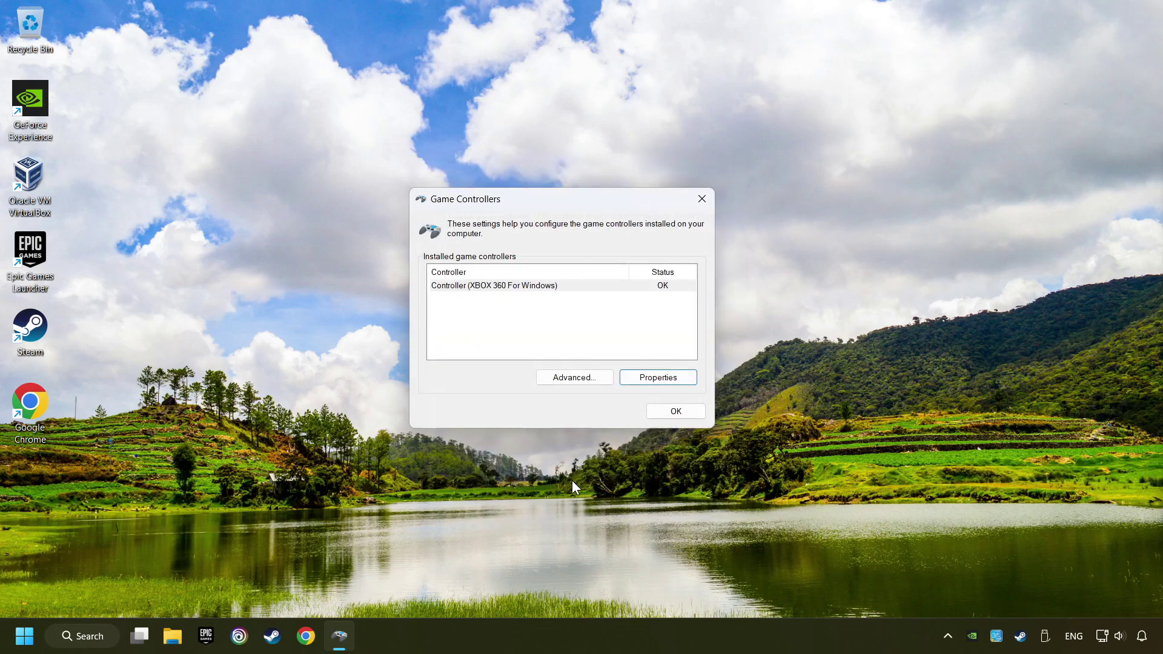
pyautogui.click(675, 411)
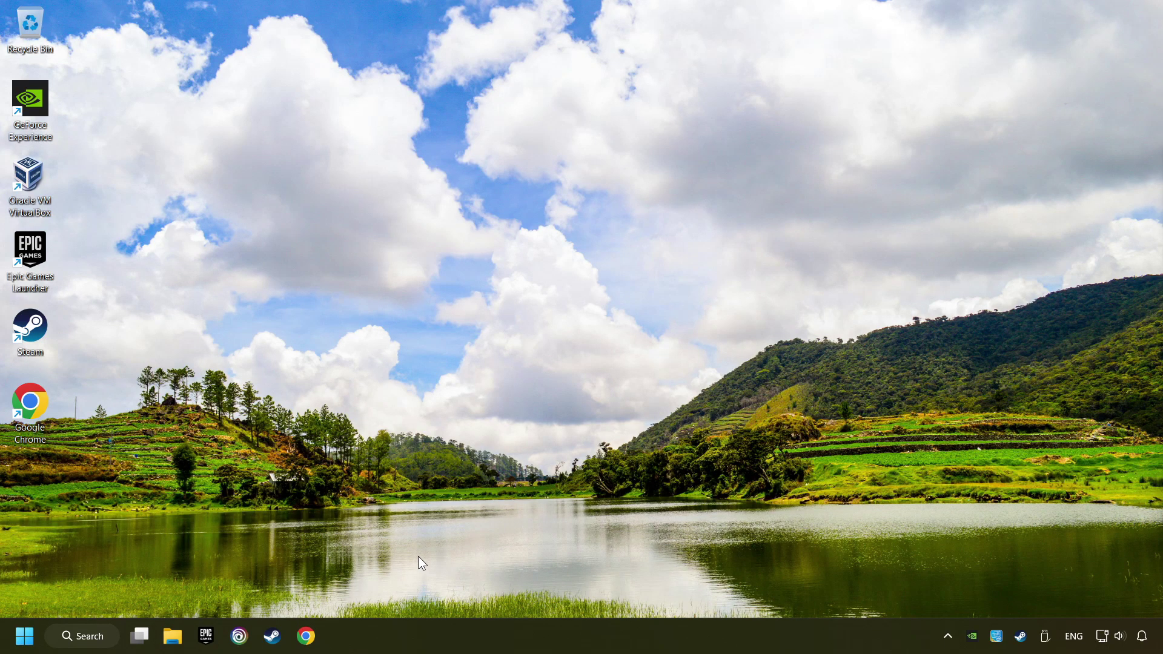
# Open Steam's Controller settings from the Steam menu.
pyautogui.click(273, 635)
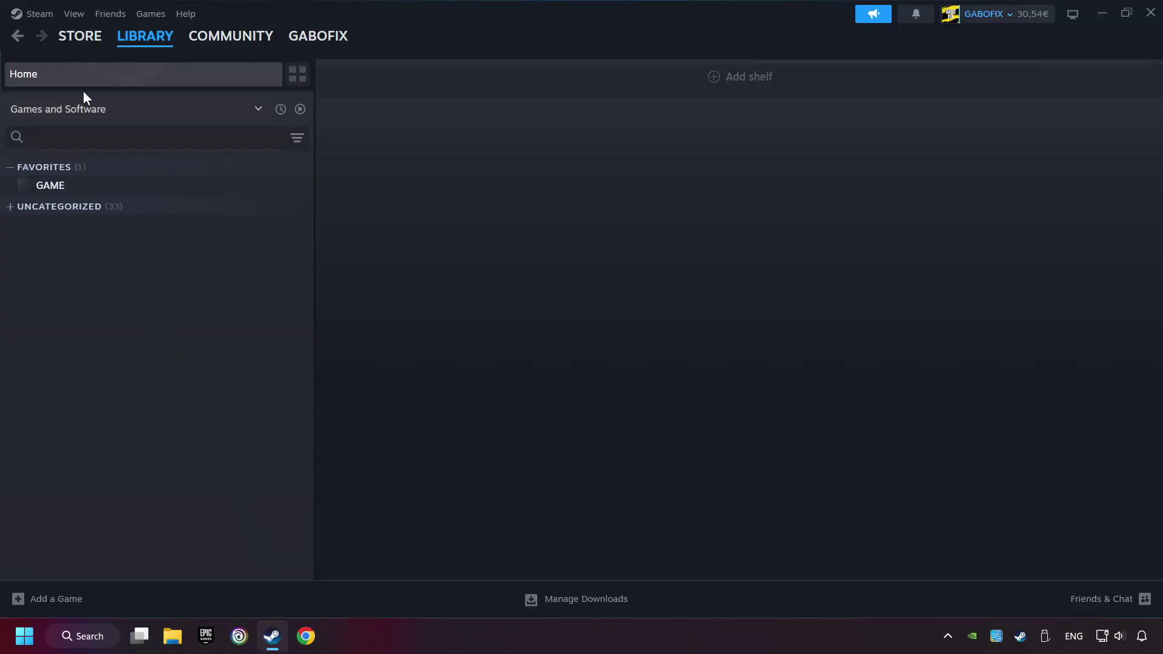
pyautogui.click(41, 14)
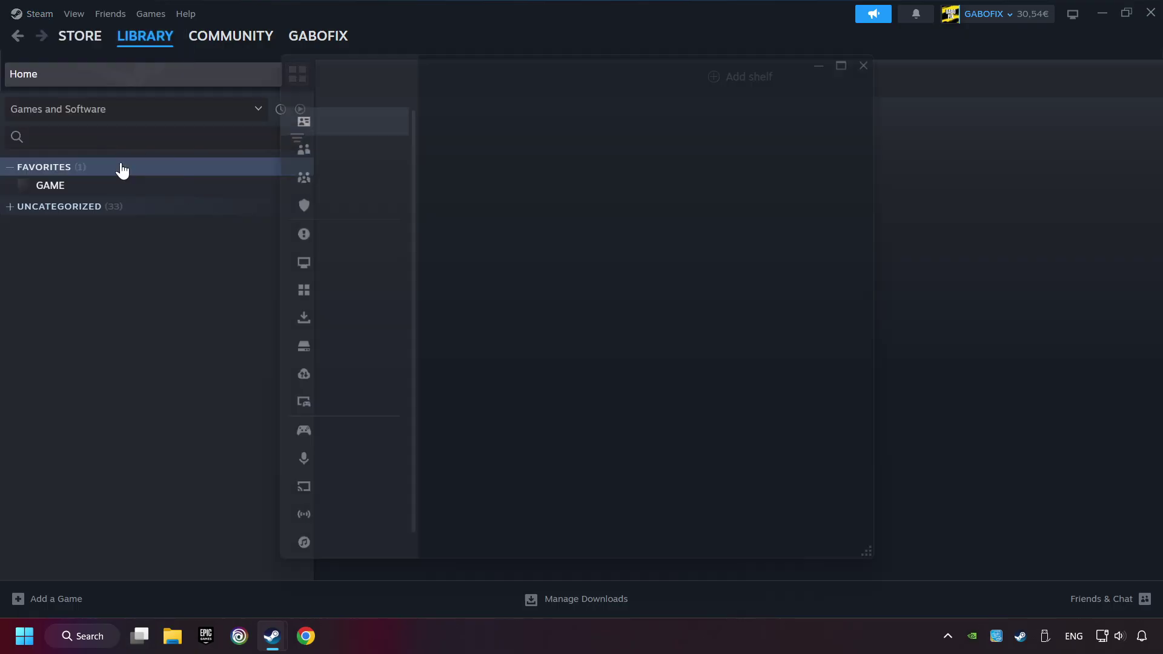
pyautogui.scroll(-1, 336, 358)
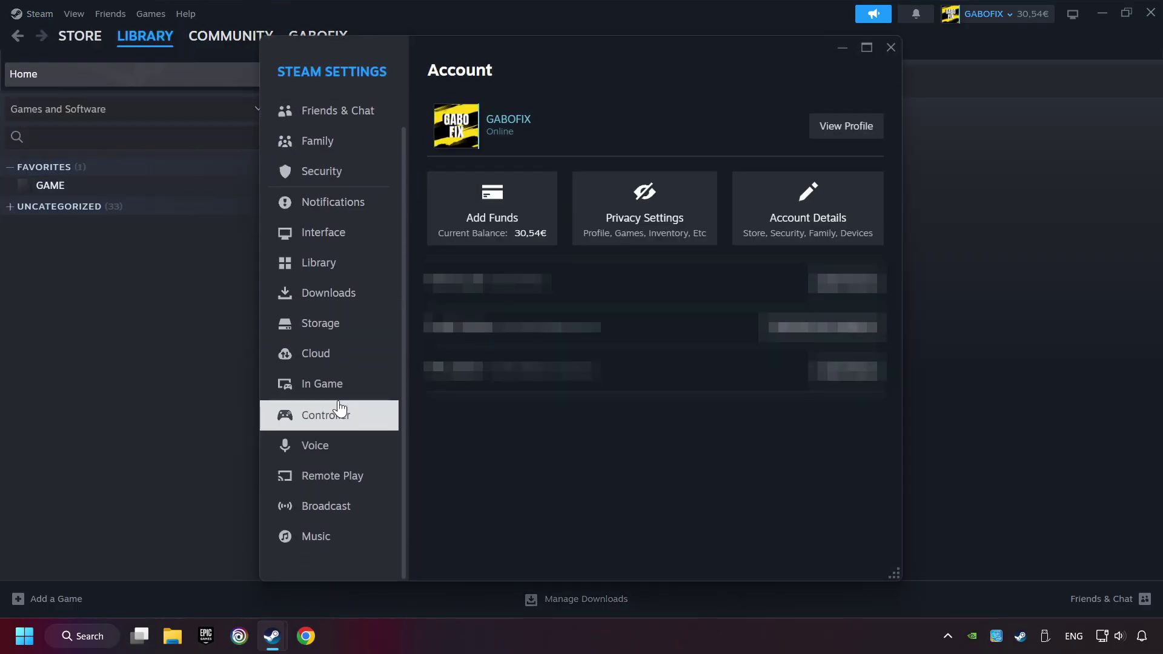
pyautogui.click(384, 420)
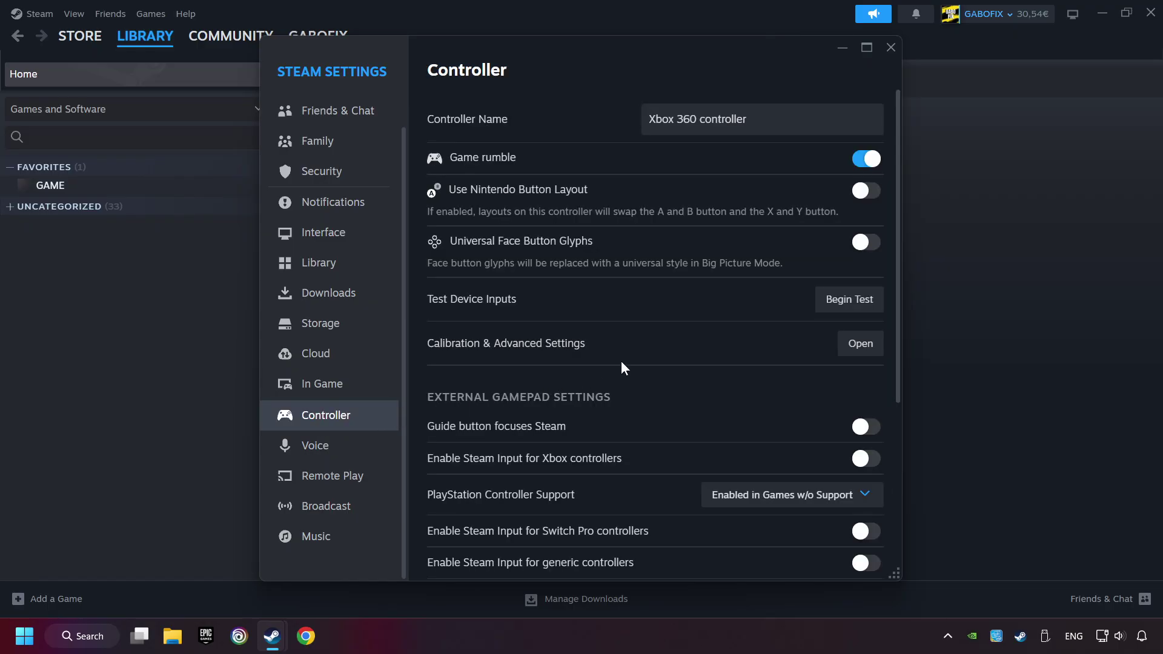
pyautogui.scroll(-2, 621, 361)
pyautogui.scroll(-2, 633, 360)
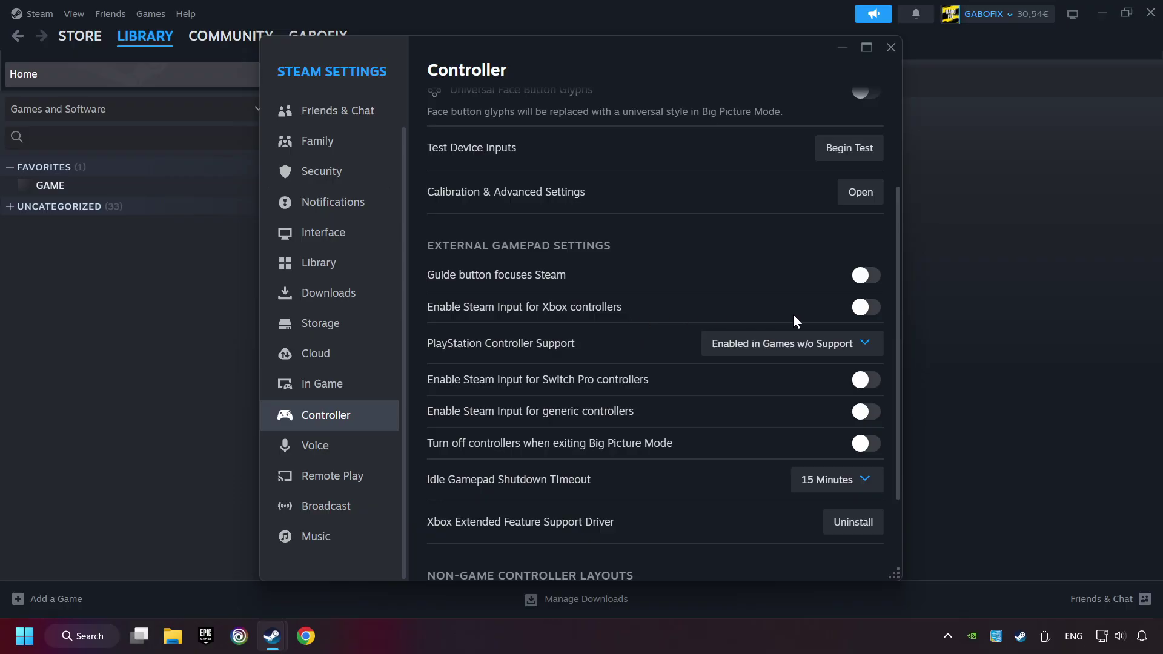
# Enable Steam Input for Xbox, Switch Pro and generic controllers, leaving PlayStation unchanged.
pyautogui.click(863, 307)
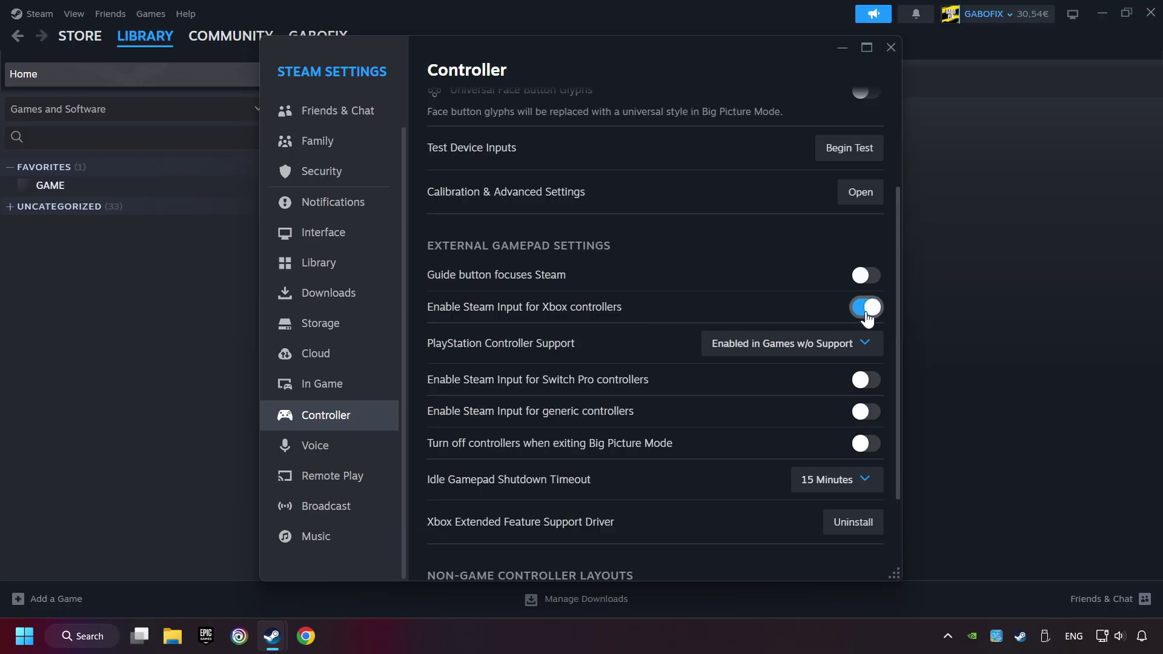
pyautogui.click(841, 344)
pyautogui.click(809, 409)
pyautogui.click(864, 380)
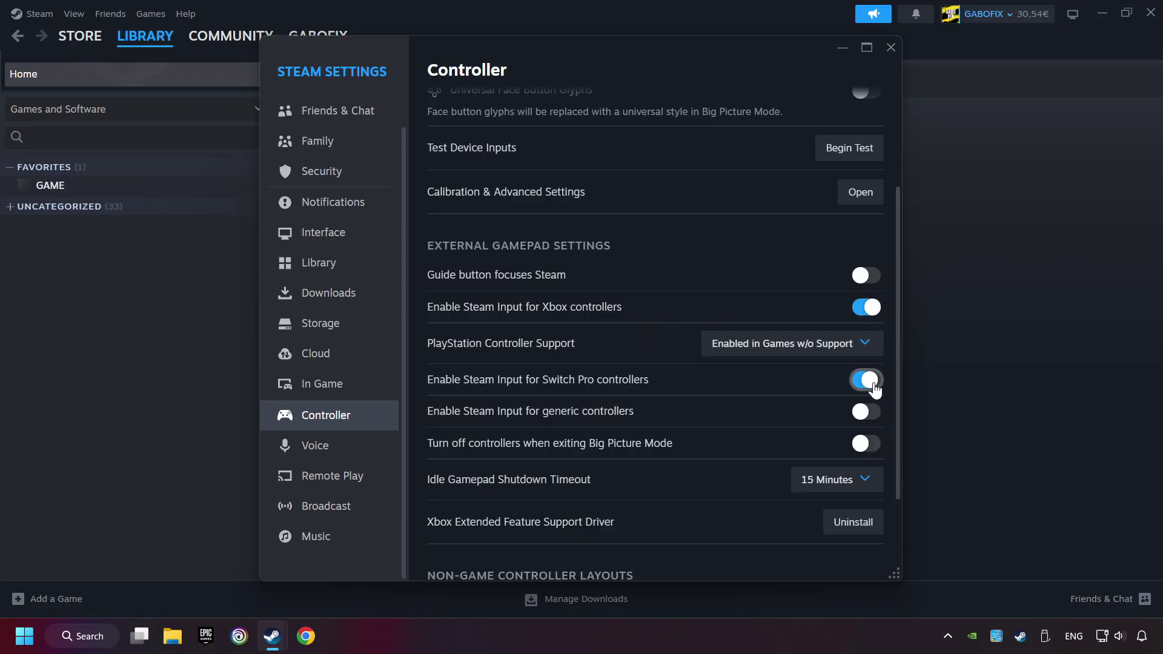
pyautogui.click(864, 412)
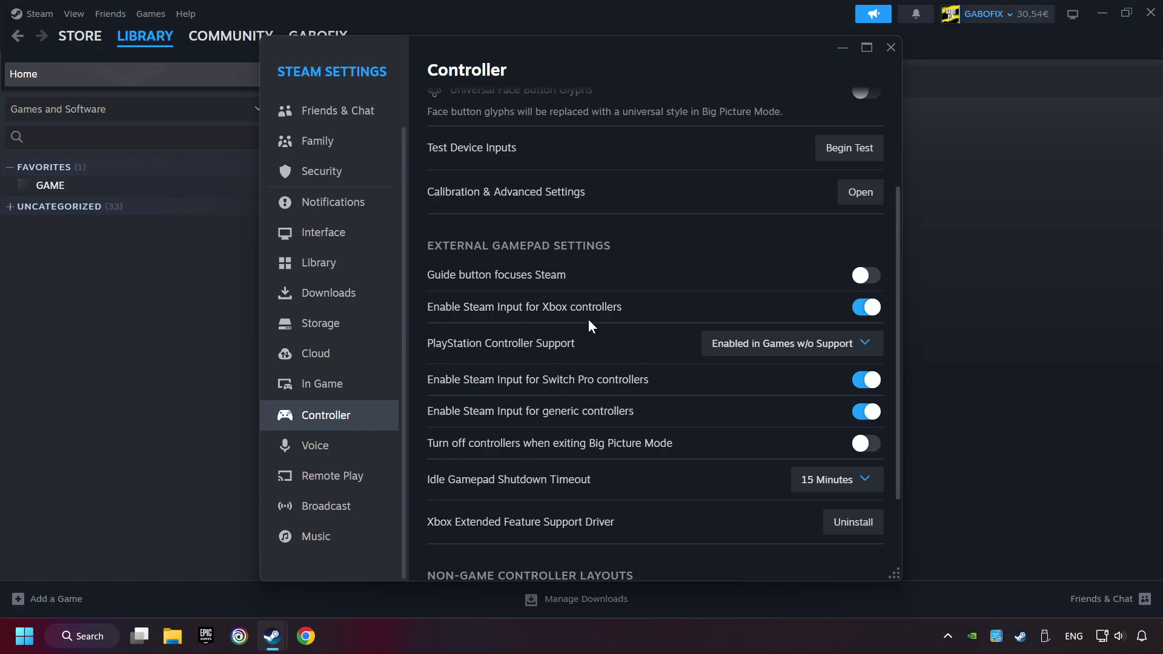
pyautogui.click(892, 47)
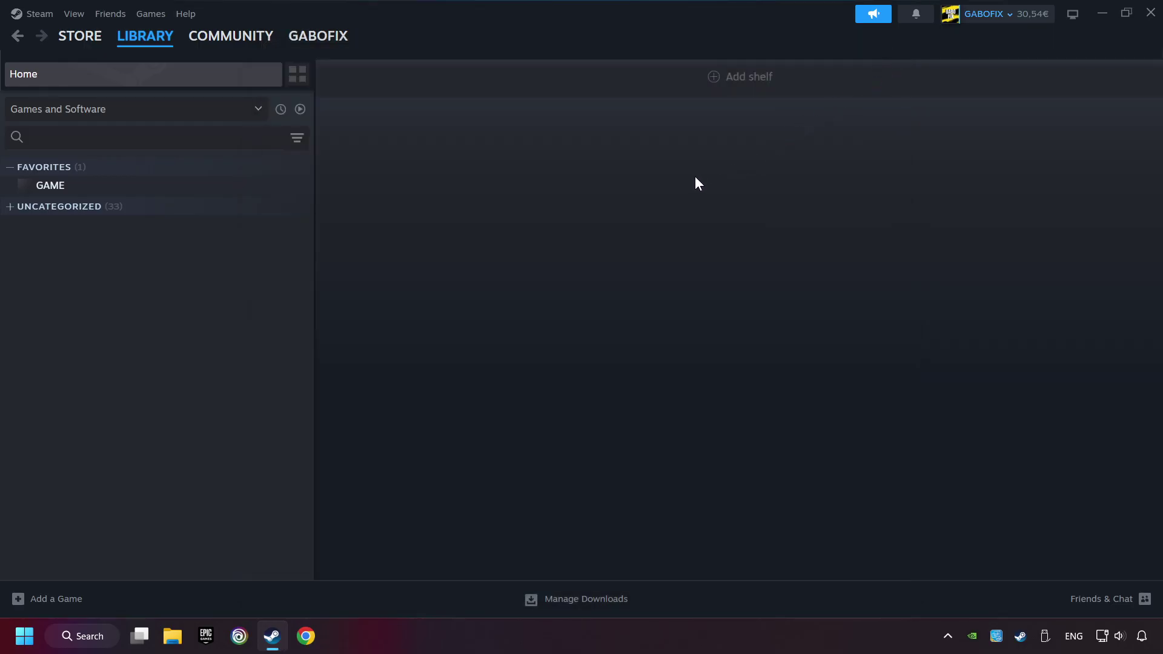
pyautogui.click(56, 599)
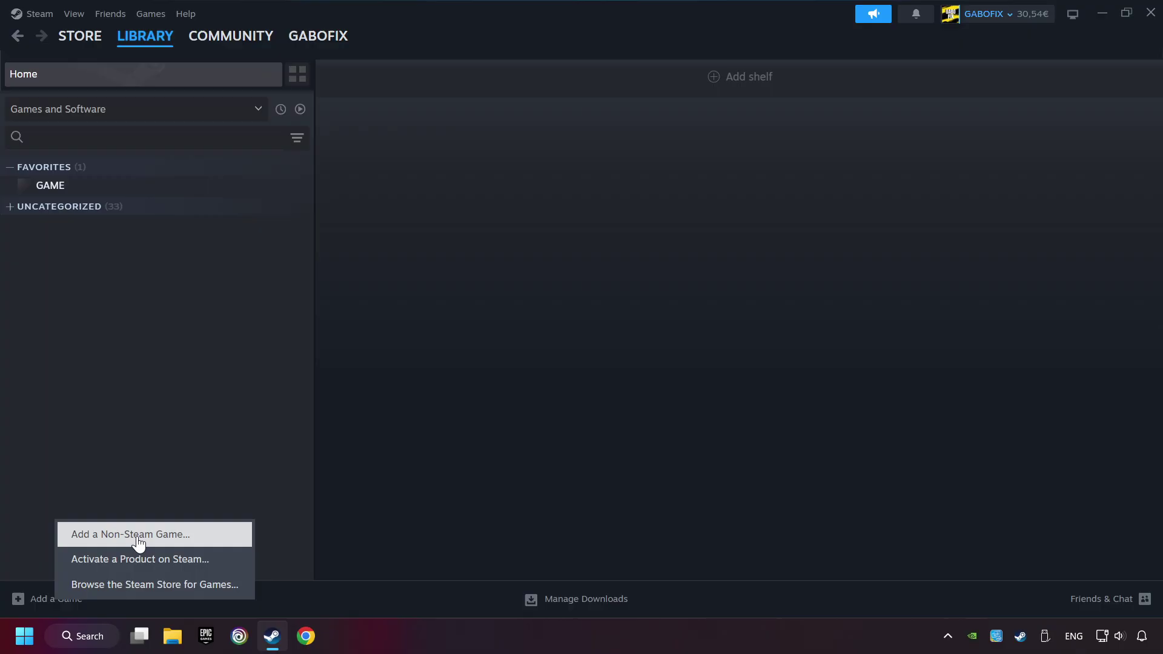
pyautogui.click(204, 534)
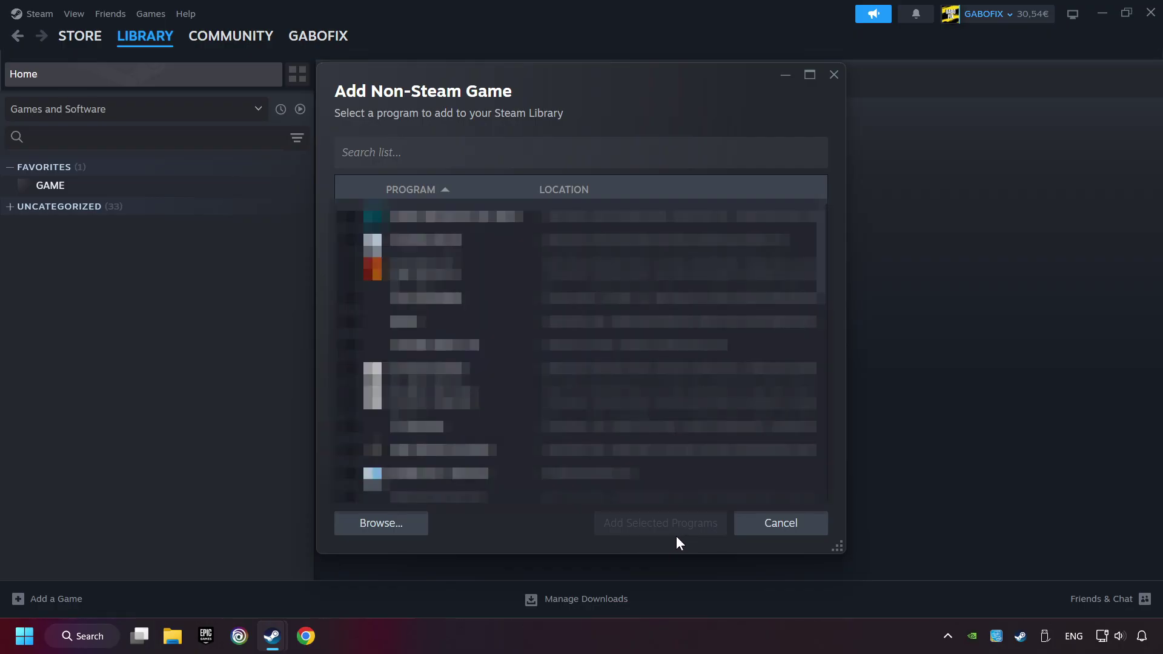
pyautogui.click(754, 527)
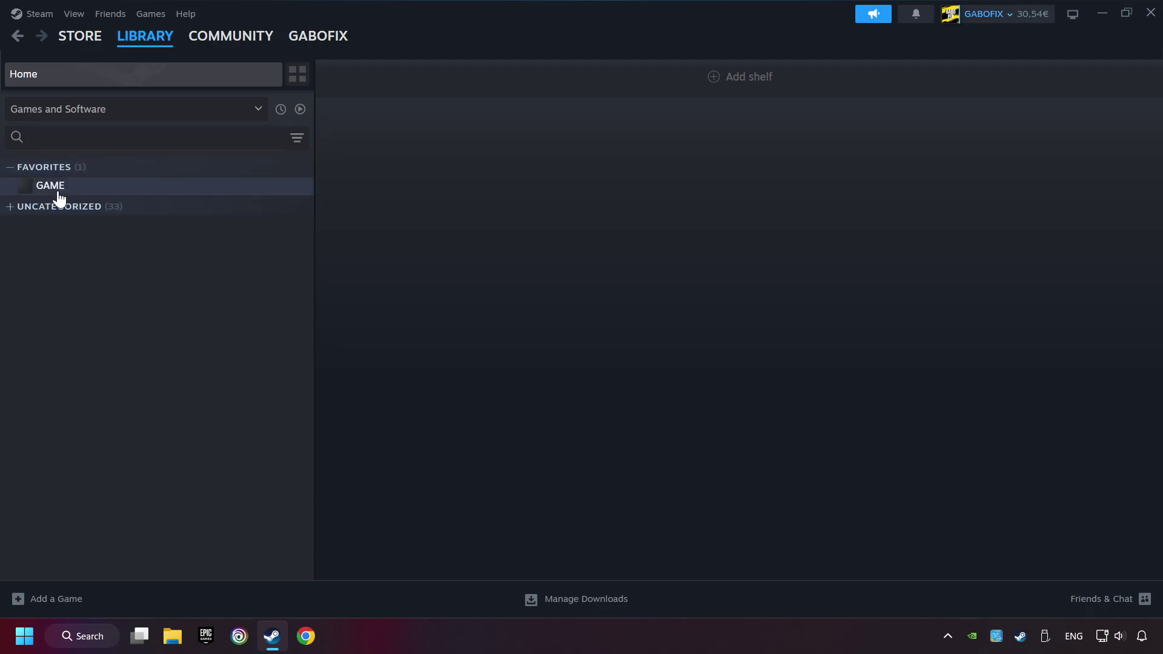
# Open Controller Settings from GAME's Steam library page.
pyautogui.click(133, 193)
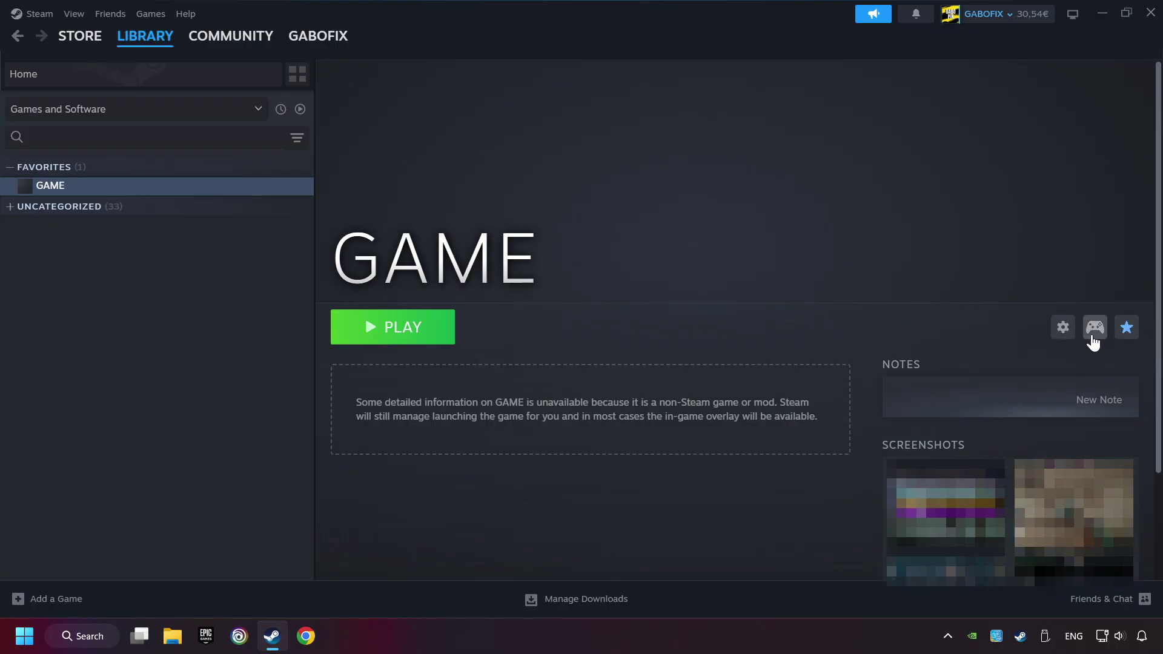
pyautogui.click(1095, 329)
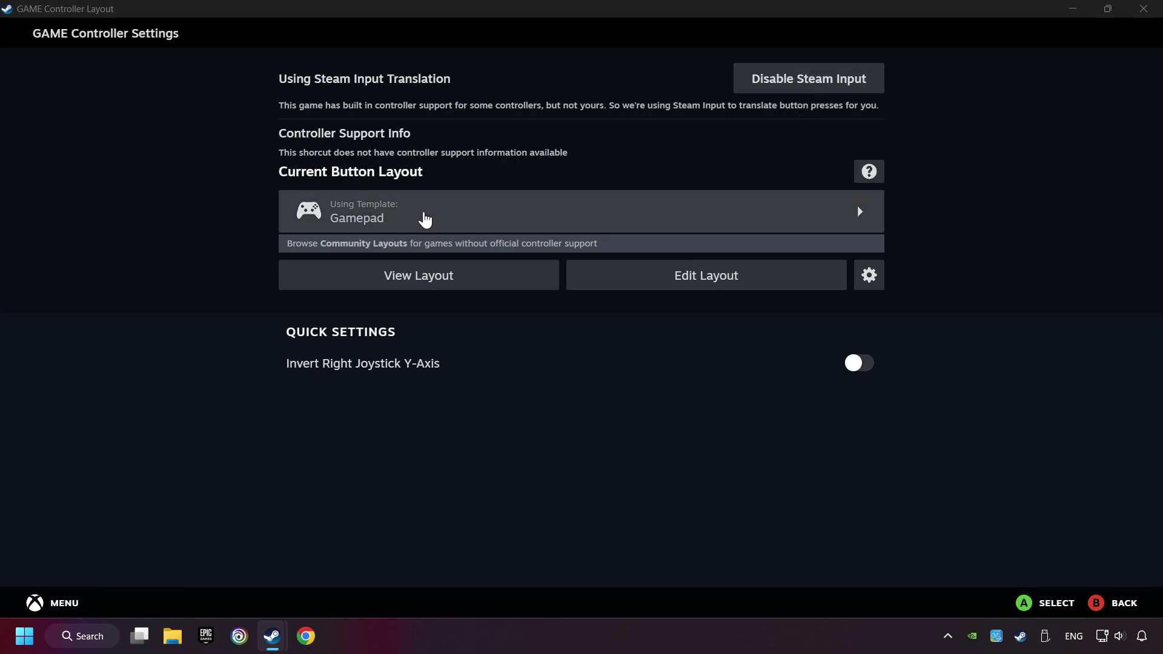
# Load the Gamepad template and review its Buttons, DPad, Triggers and Joysticks mappings.
pyautogui.click(459, 221)
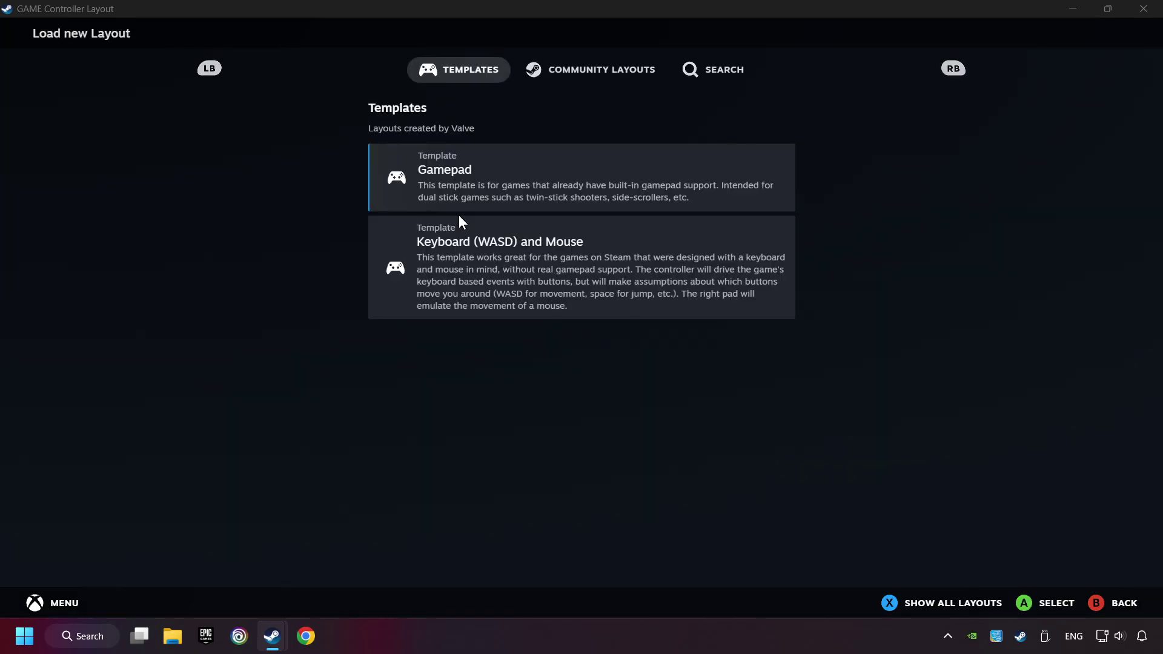
pyautogui.click(517, 172)
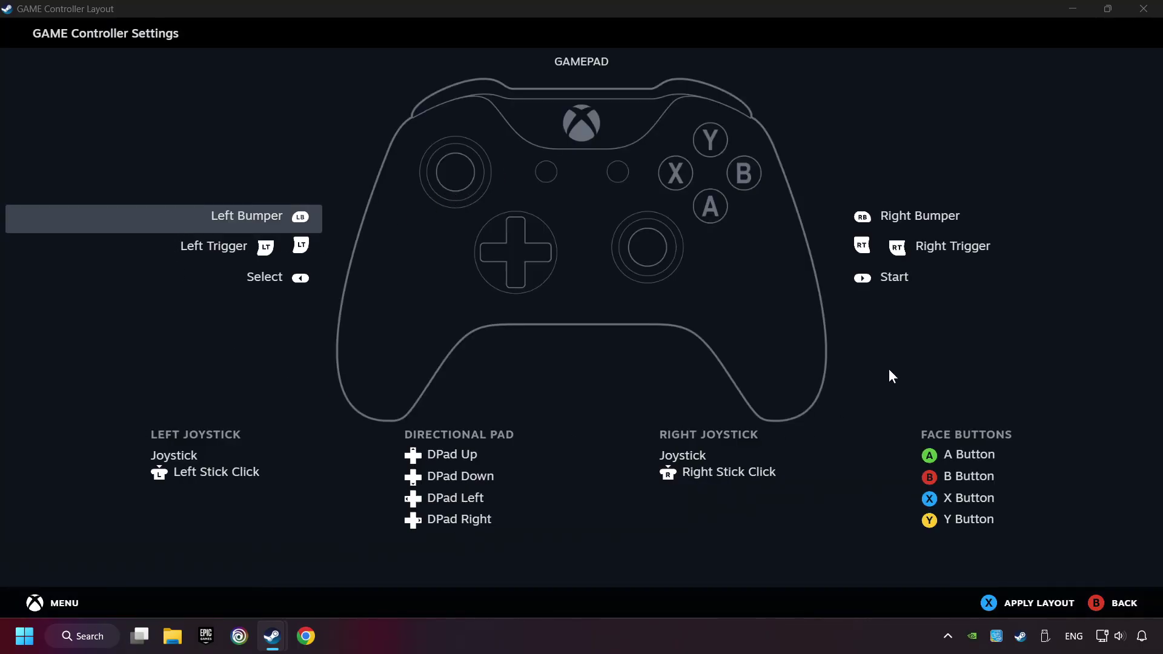
pyautogui.click(905, 216)
pyautogui.scroll(-1, 603, 214)
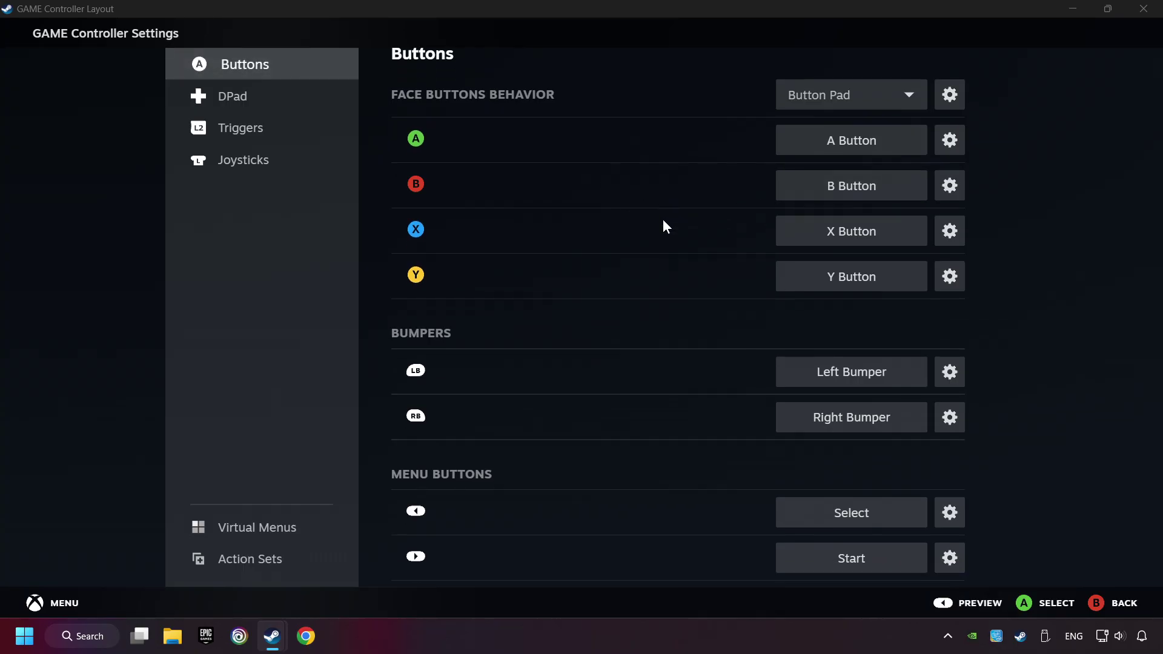
pyautogui.scroll(1, 602, 223)
pyautogui.click(233, 95)
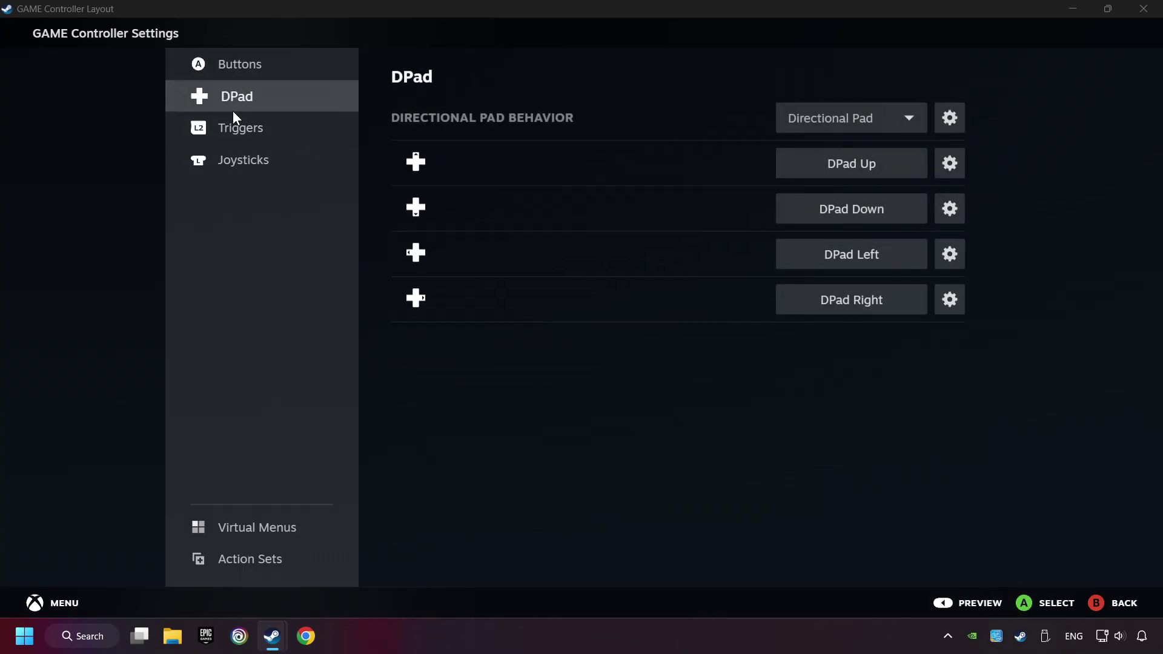
pyautogui.click(261, 126)
pyautogui.click(266, 160)
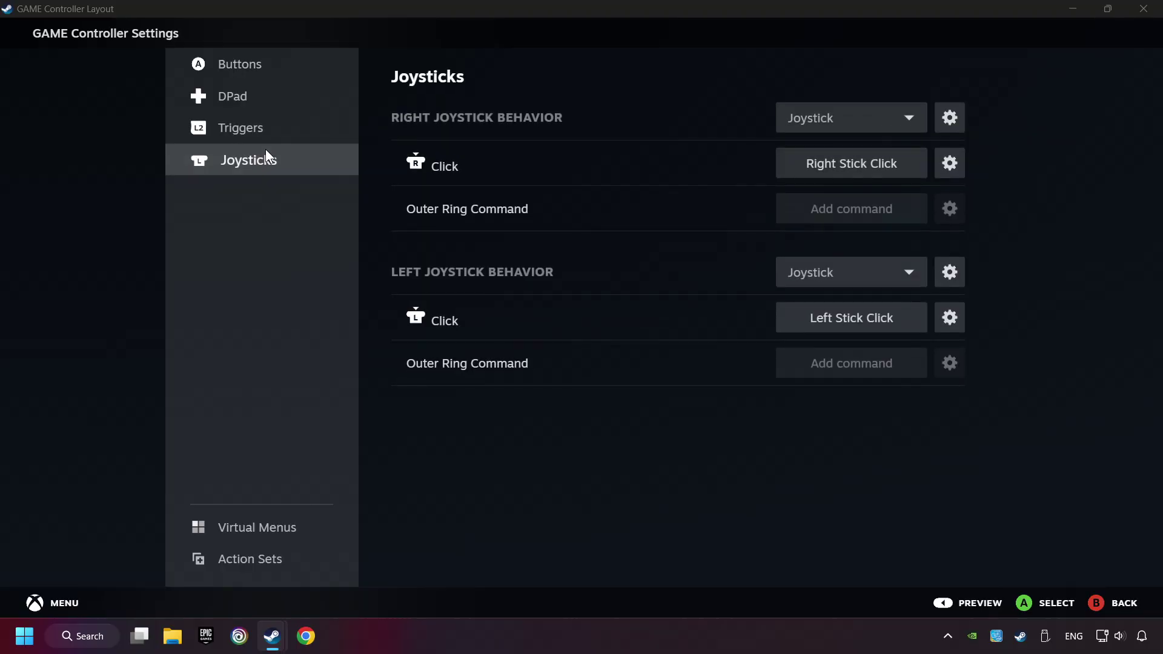
# Preview the full Gamepad layout and apply it to GAME.
pyautogui.click(312, 76)
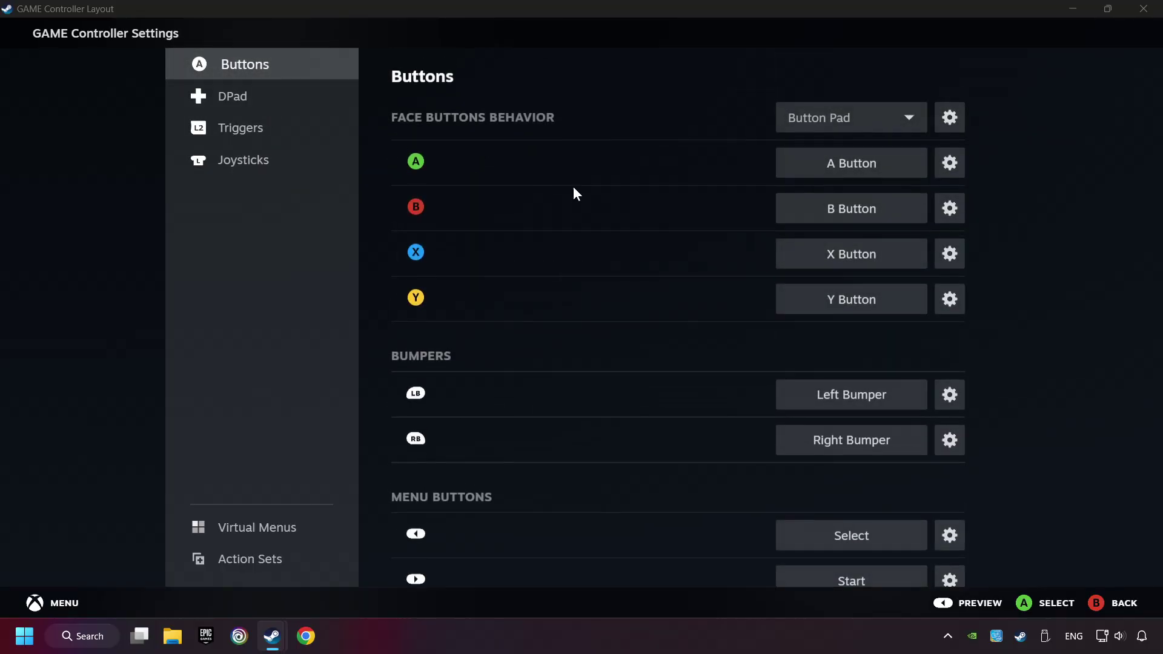
pyautogui.scroll(-1, 523, 363)
pyautogui.click(965, 602)
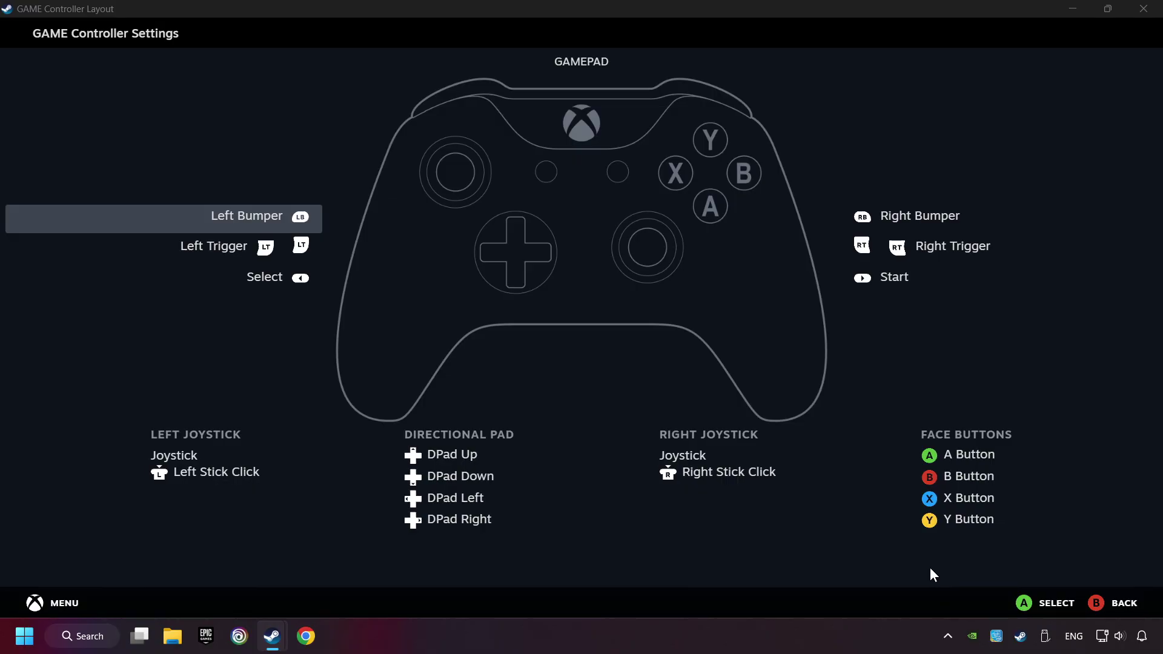
pyautogui.click(1124, 602)
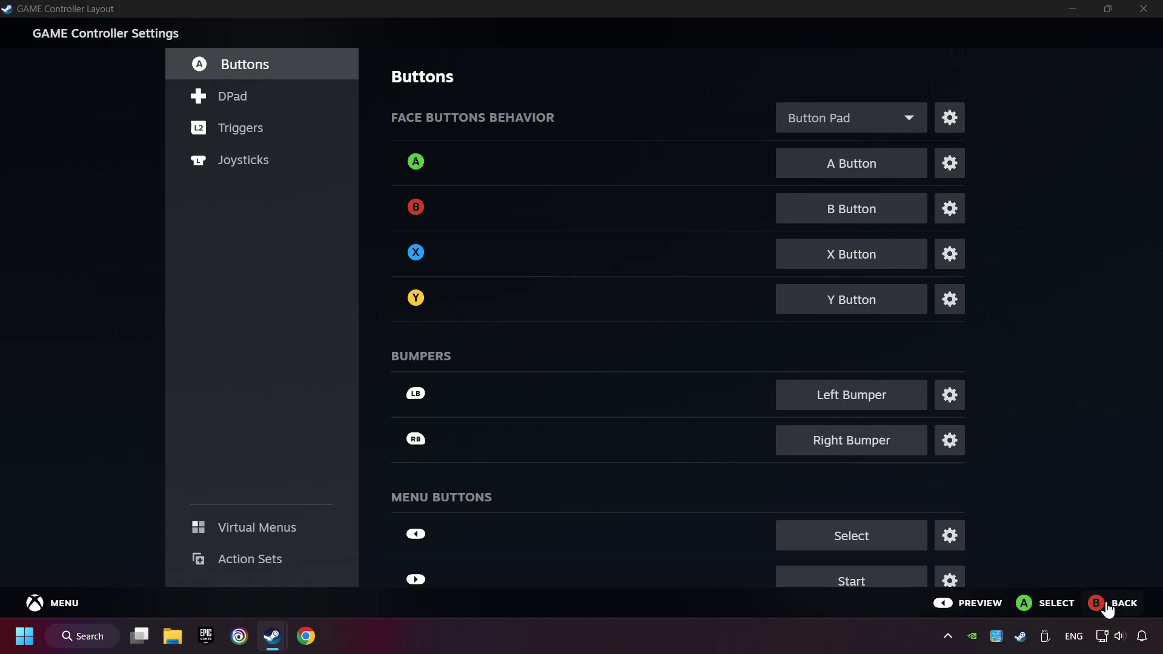
pyautogui.click(1116, 602)
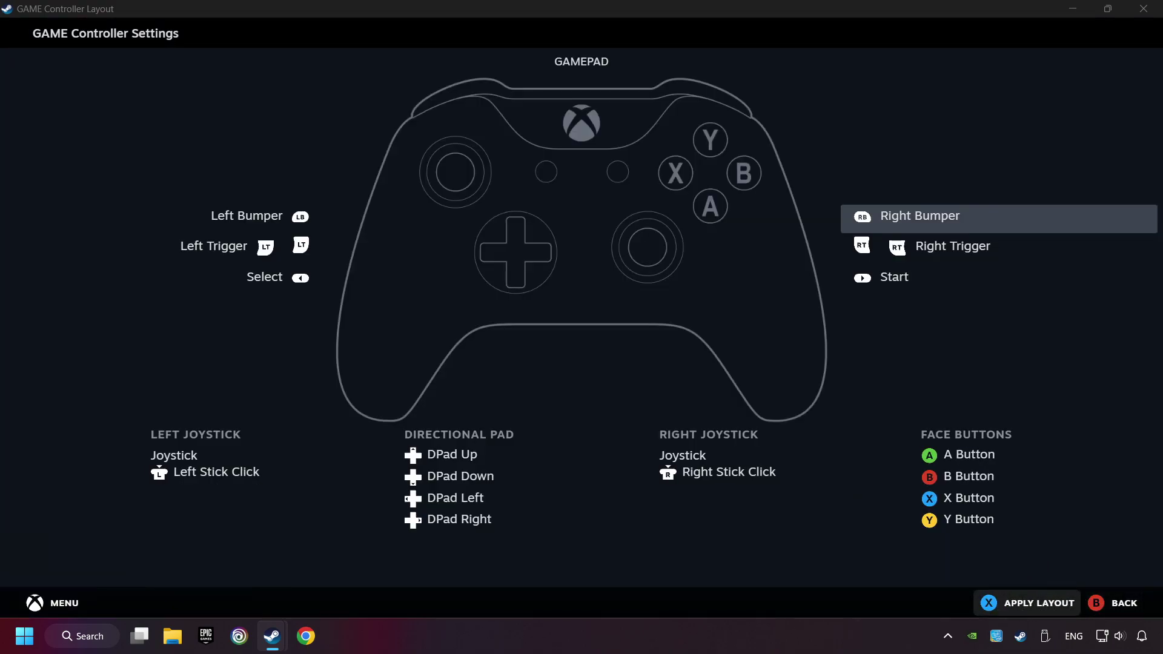
pyautogui.click(1036, 603)
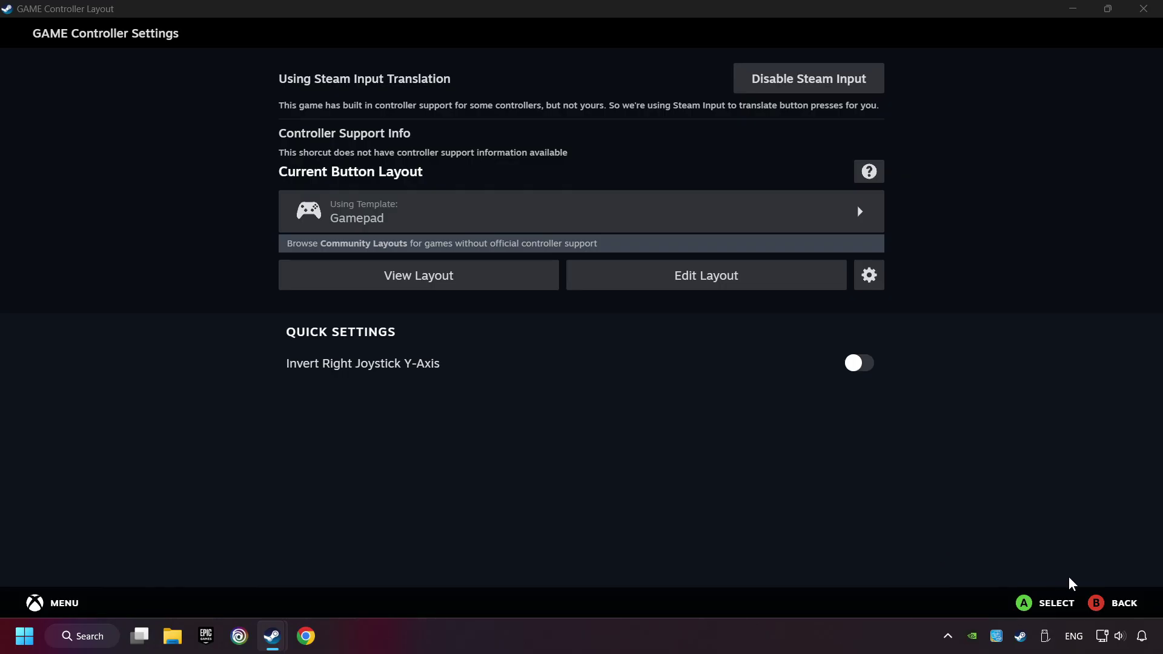
# Leave GAME's controller settings via BACK, returning to GAME's library page.
pyautogui.click(1093, 611)
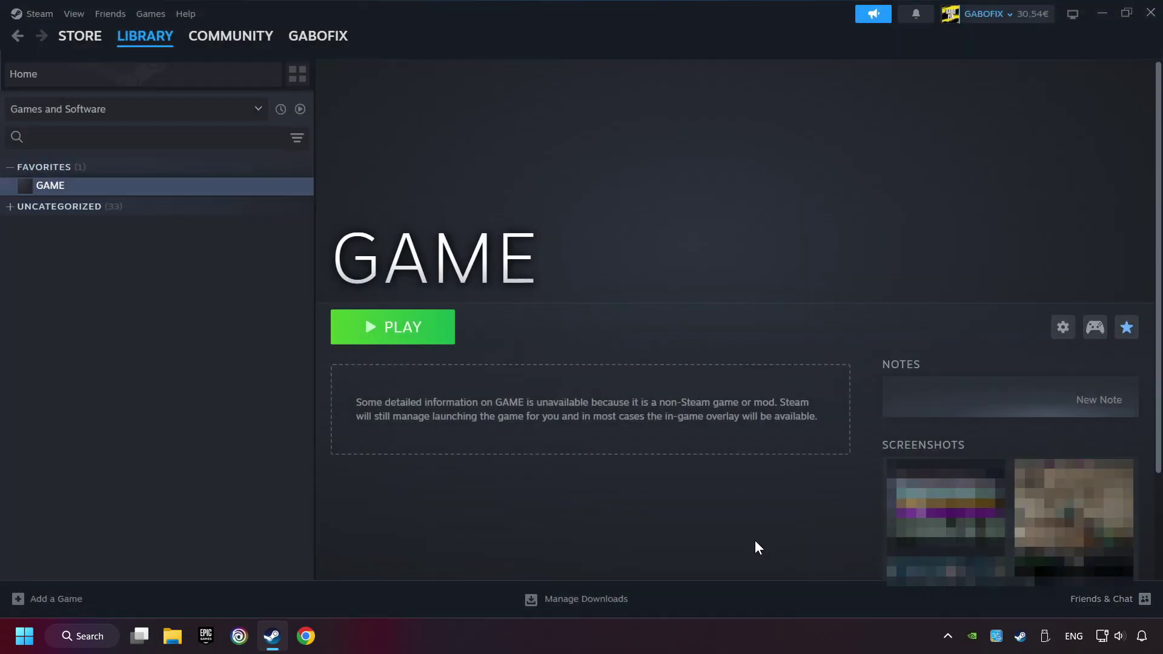